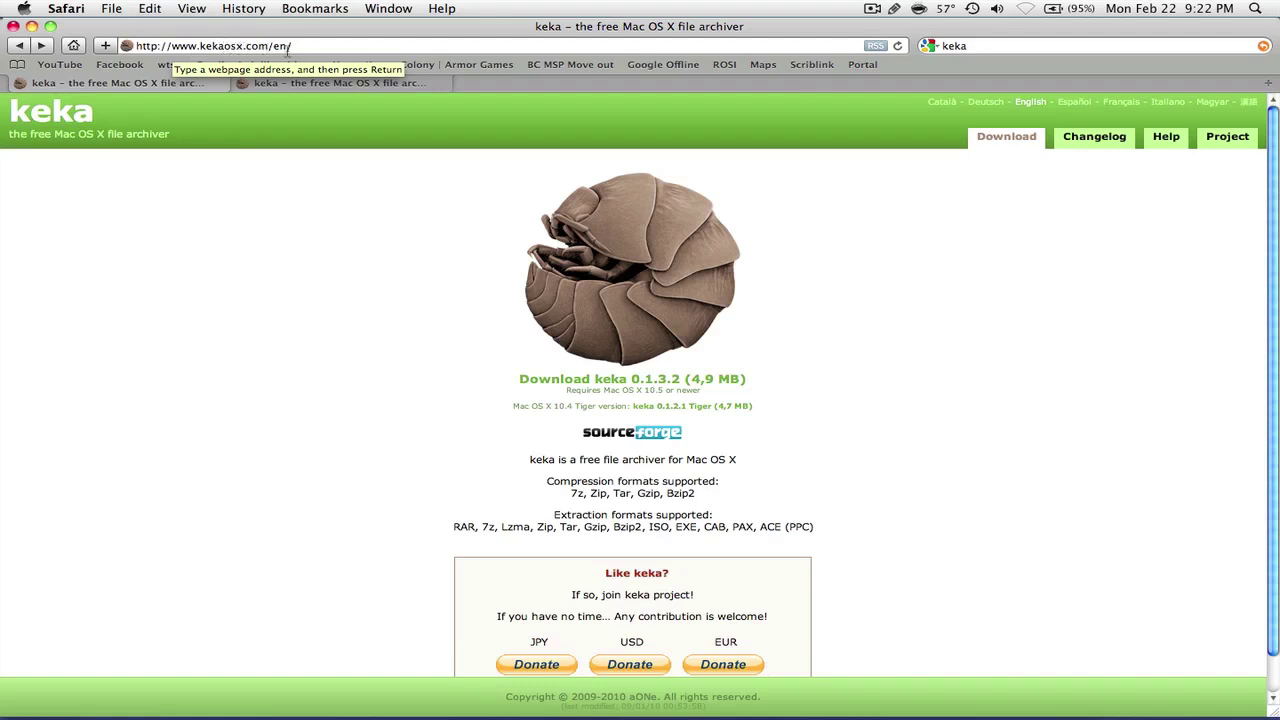
Step: Launch The Unarchiver through Spotlight by searching 'unarchi'
{"action": "scroll", "coordinate": [986, 437], "scroll_direction": "down", "scroll_amount": 2}
{"action": "scroll", "coordinate": [960, 420], "scroll_direction": "up", "scroll_amount": 2}
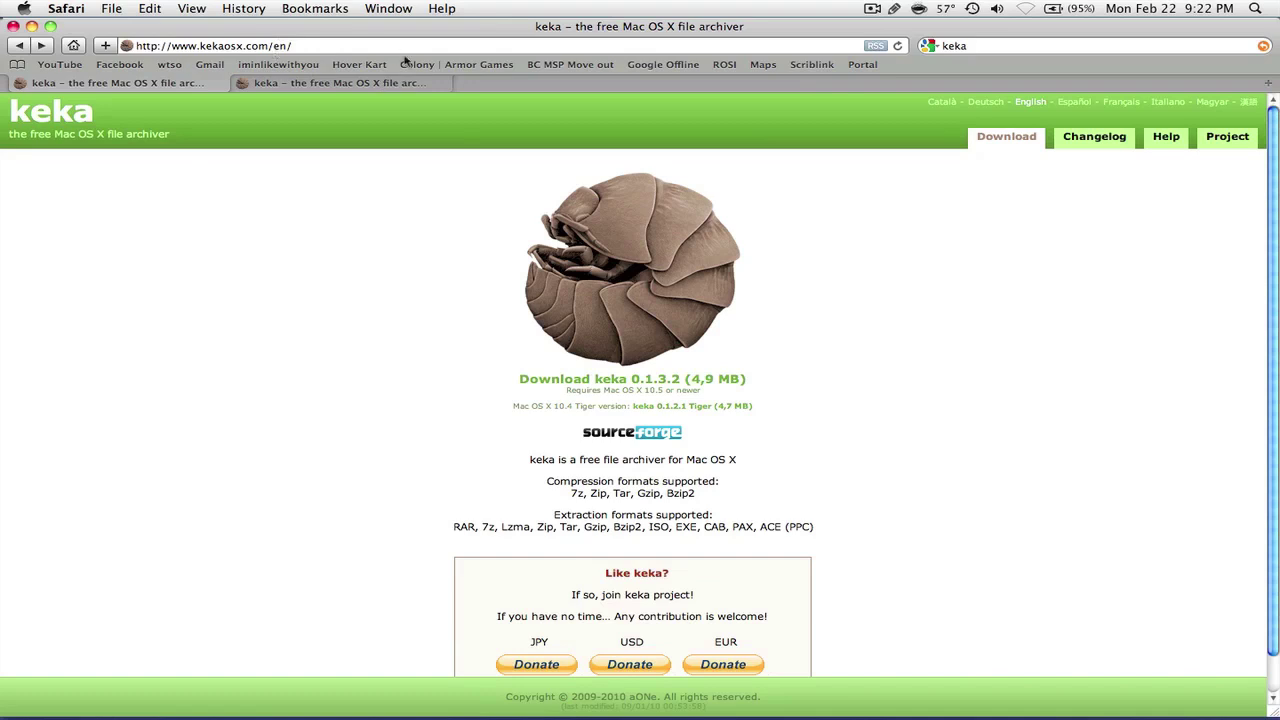
{"action": "scroll", "coordinate": [877, 357], "scroll_direction": "down", "scroll_amount": 2}
{"action": "scroll", "coordinate": [877, 357], "scroll_direction": "up", "scroll_amount": 2}
{"action": "scroll", "coordinate": [1005, 450], "scroll_direction": "down", "scroll_amount": 1}
{"action": "scroll", "coordinate": [1005, 450], "scroll_direction": "down", "scroll_amount": 1}
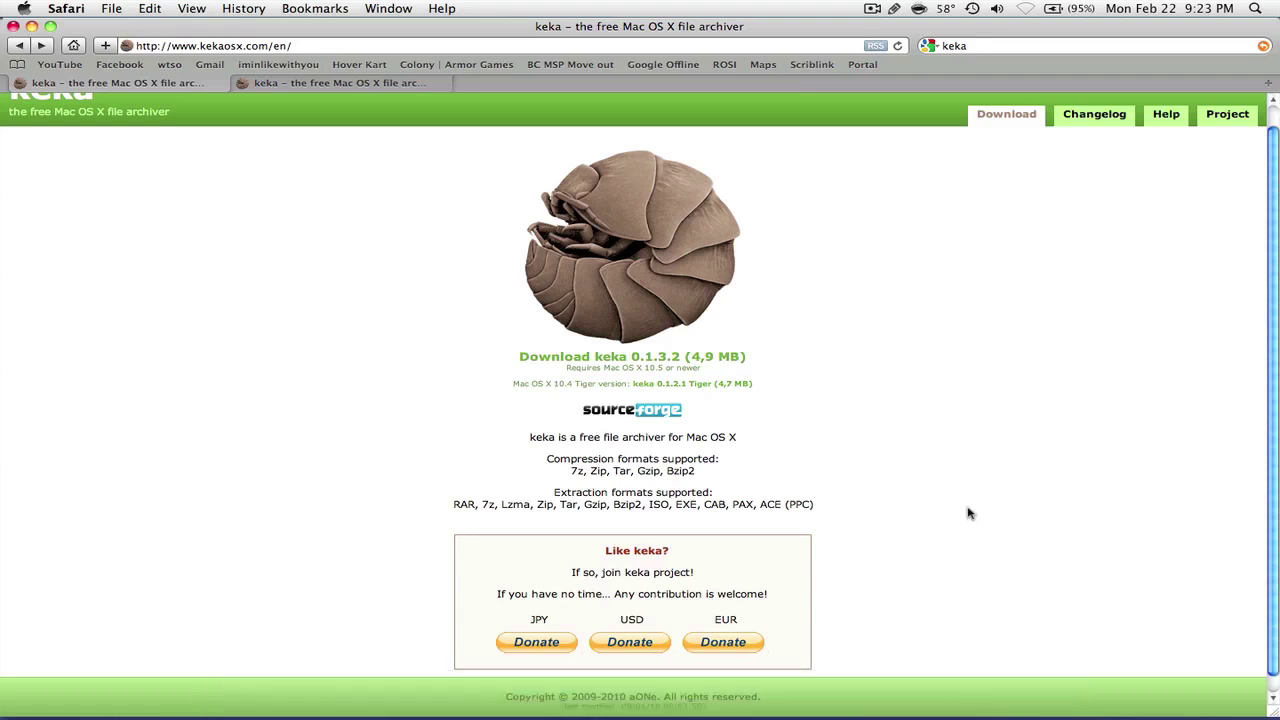
{"action": "key", "text": "super+space"}
{"action": "type", "text": "unarchi"}
{"action": "key", "text": "Return"}
Step: Browse the full Archive Formats list in The Unarchiver's preferences
{"action": "scroll", "coordinate": [957, 342], "scroll_direction": "down", "scroll_amount": 5}
{"action": "scroll", "coordinate": [957, 342], "scroll_direction": "down", "scroll_amount": 15}
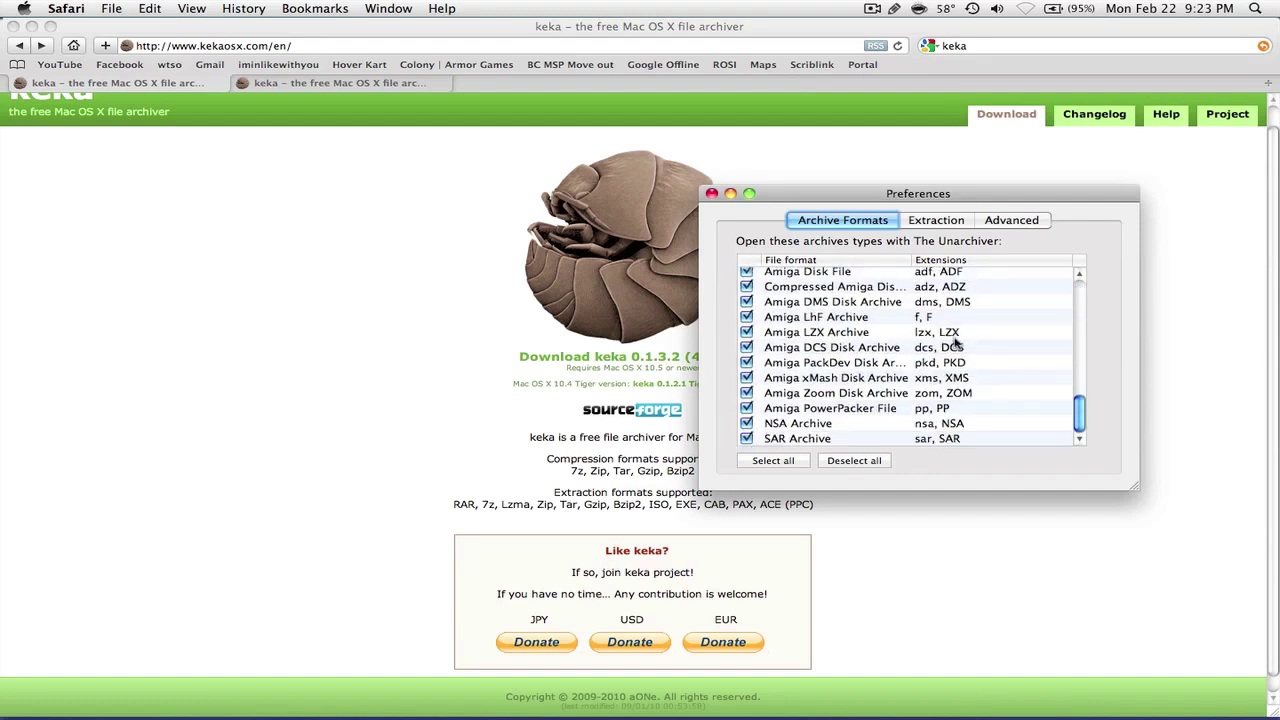
{"action": "scroll", "coordinate": [957, 342], "scroll_direction": "up", "scroll_amount": 20}
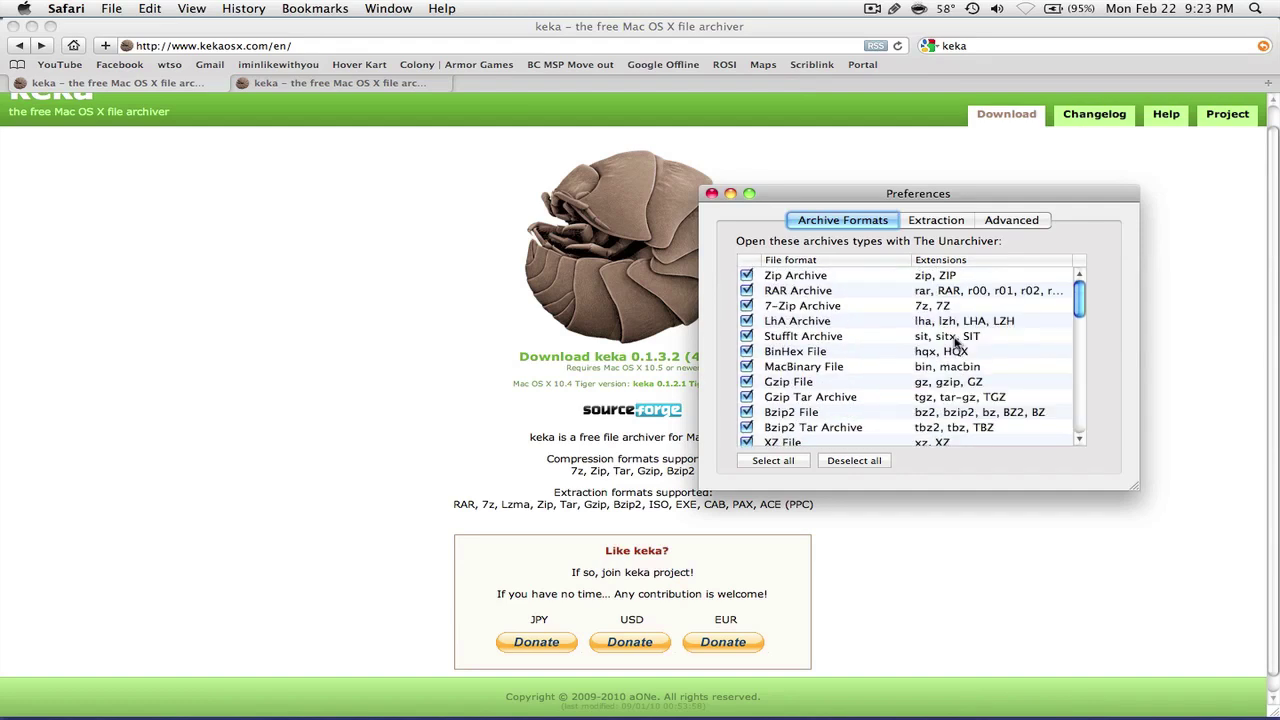
{"action": "scroll", "coordinate": [955, 342], "scroll_direction": "down", "scroll_amount": 10}
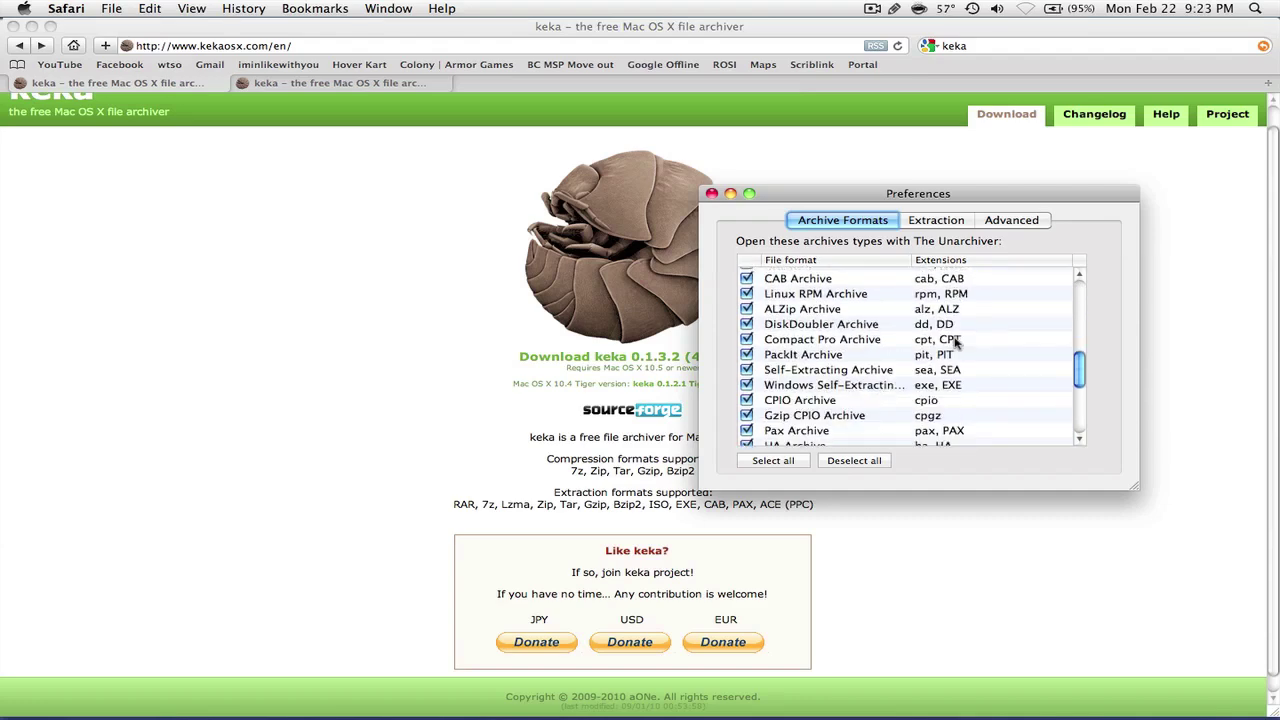
{"action": "scroll", "coordinate": [955, 342], "scroll_direction": "down", "scroll_amount": 8}
{"action": "left_click_drag", "start_coordinate": [1013, 202], "coordinate": [1138, 230]}
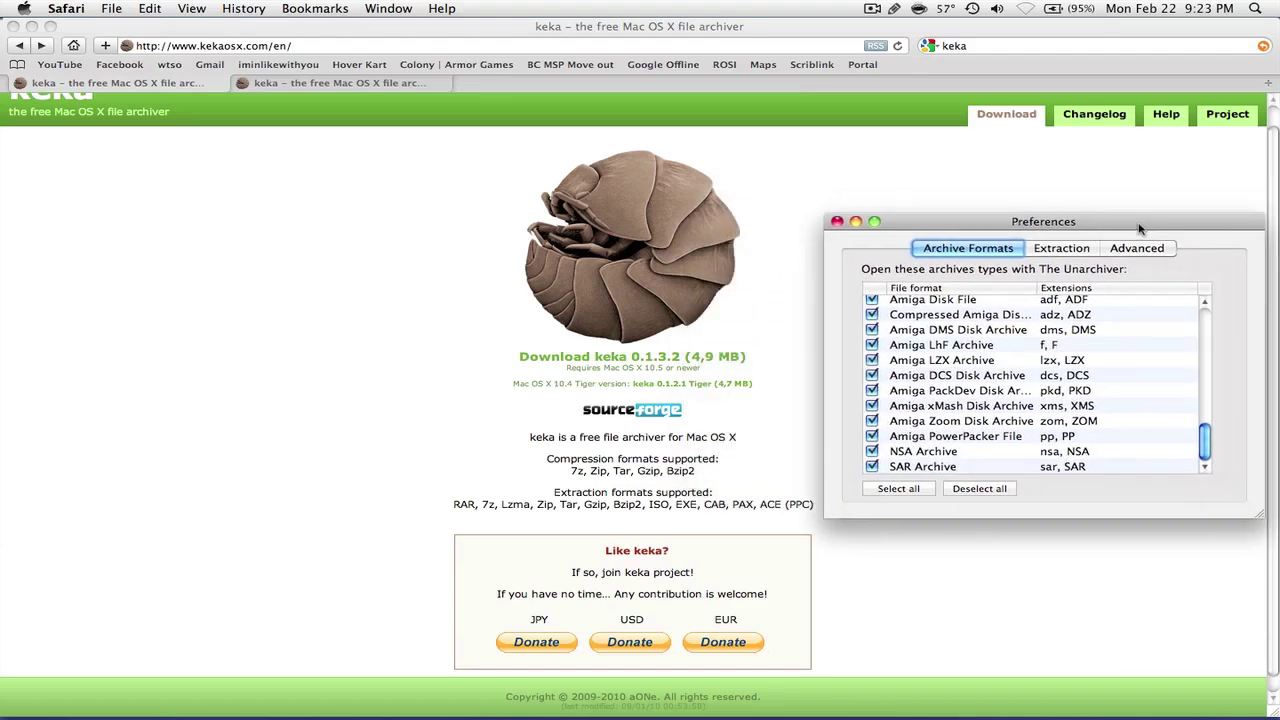
{"action": "scroll", "coordinate": [1095, 370], "scroll_direction": "up", "scroll_amount": 20}
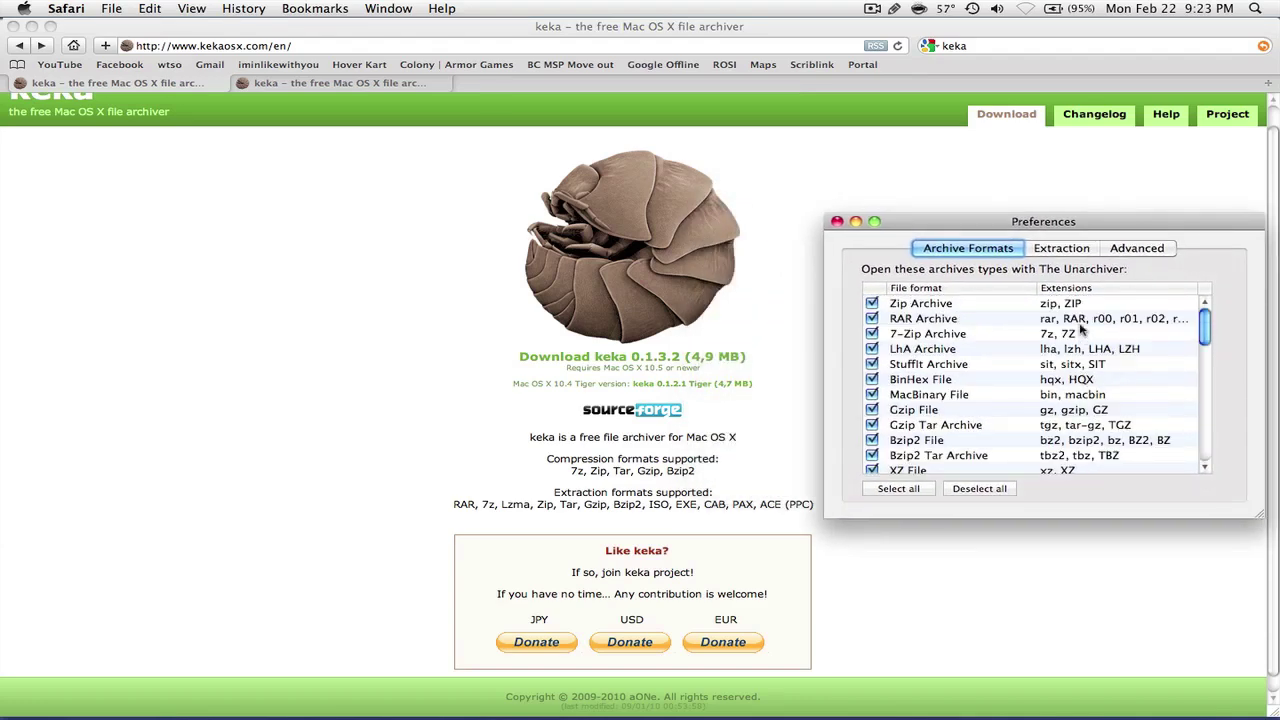
{"action": "scroll", "coordinate": [1082, 330], "scroll_direction": "down", "scroll_amount": 15}
{"action": "scroll", "coordinate": [1075, 447], "scroll_direction": "up", "scroll_amount": 15}
Step: Check the Extraction settings, go back to Archive Formats, and close Preferences
{"action": "left_click", "coordinate": [1070, 255]}
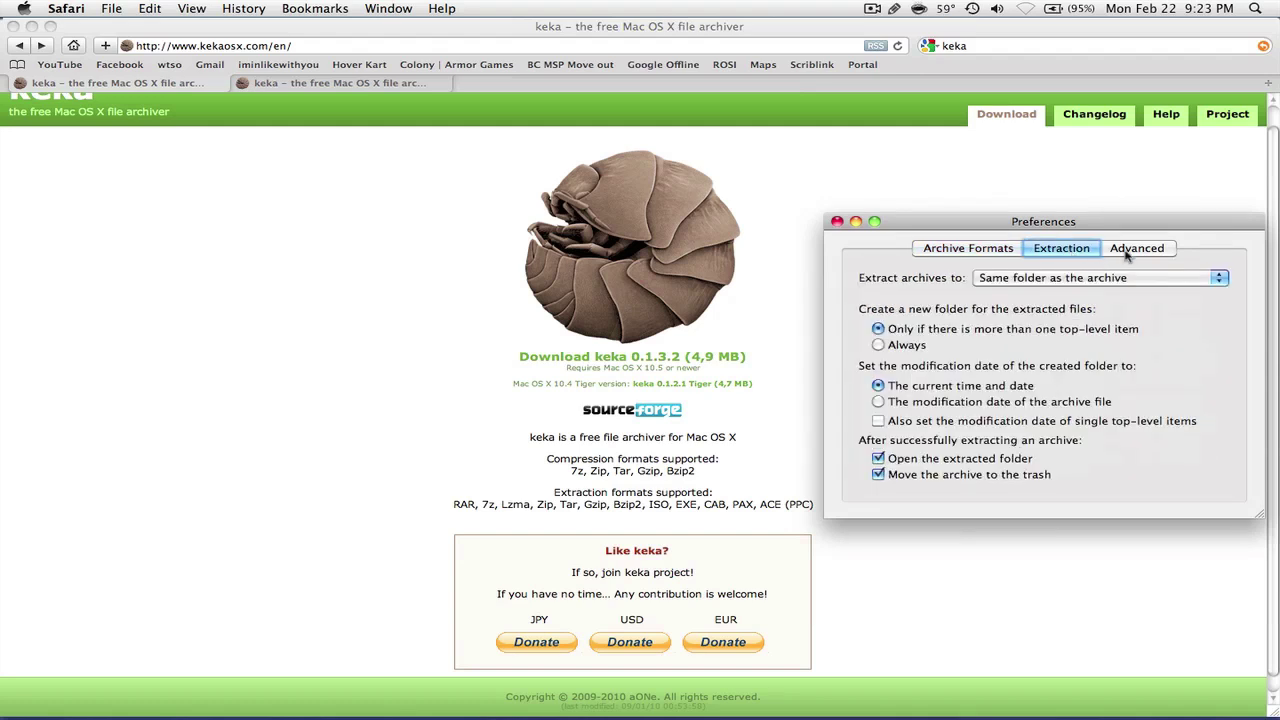
{"action": "left_click", "coordinate": [990, 256]}
{"action": "scroll", "coordinate": [1058, 352], "scroll_direction": "down", "scroll_amount": 15}
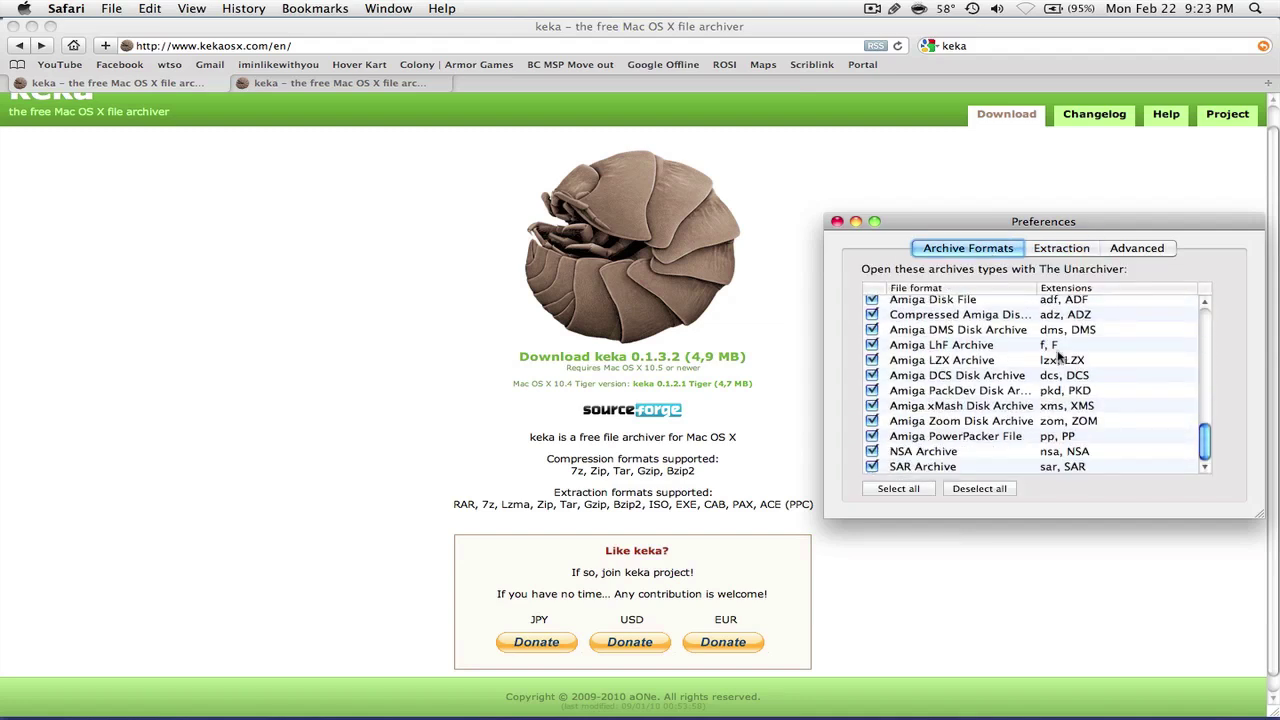
{"action": "scroll", "coordinate": [1058, 352], "scroll_direction": "up", "scroll_amount": 15}
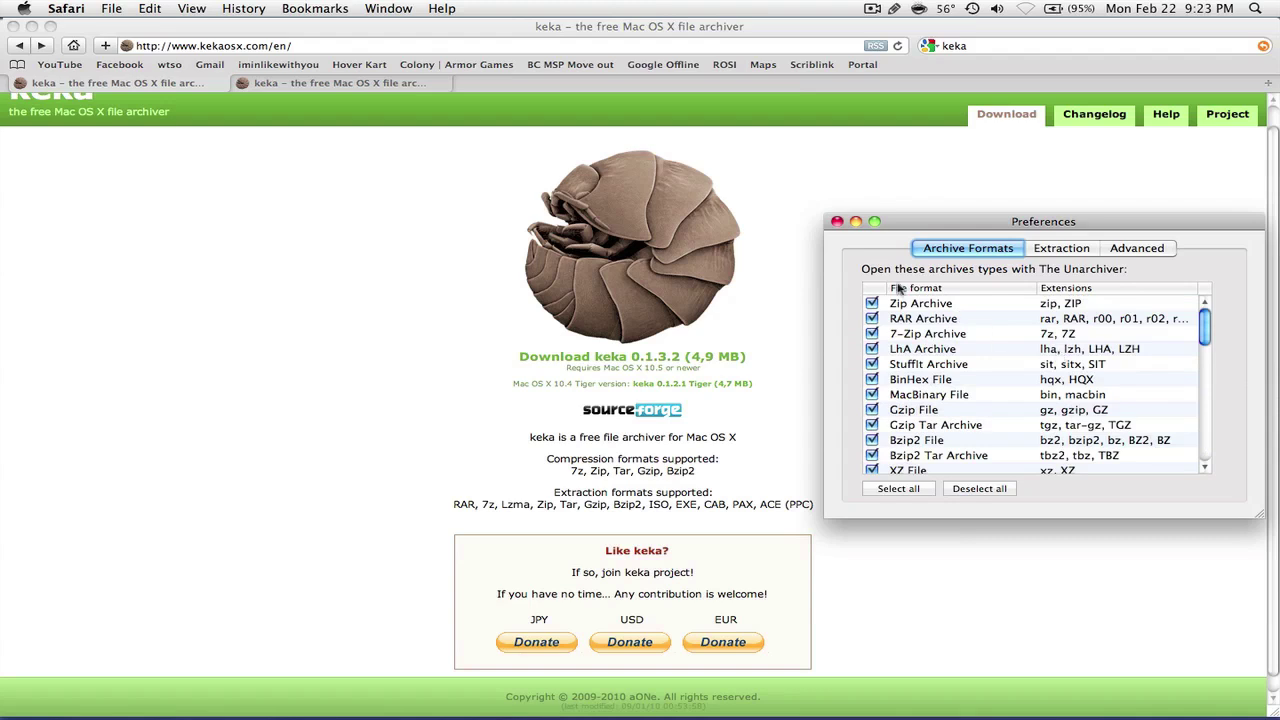
{"action": "left_click", "coordinate": [837, 222]}
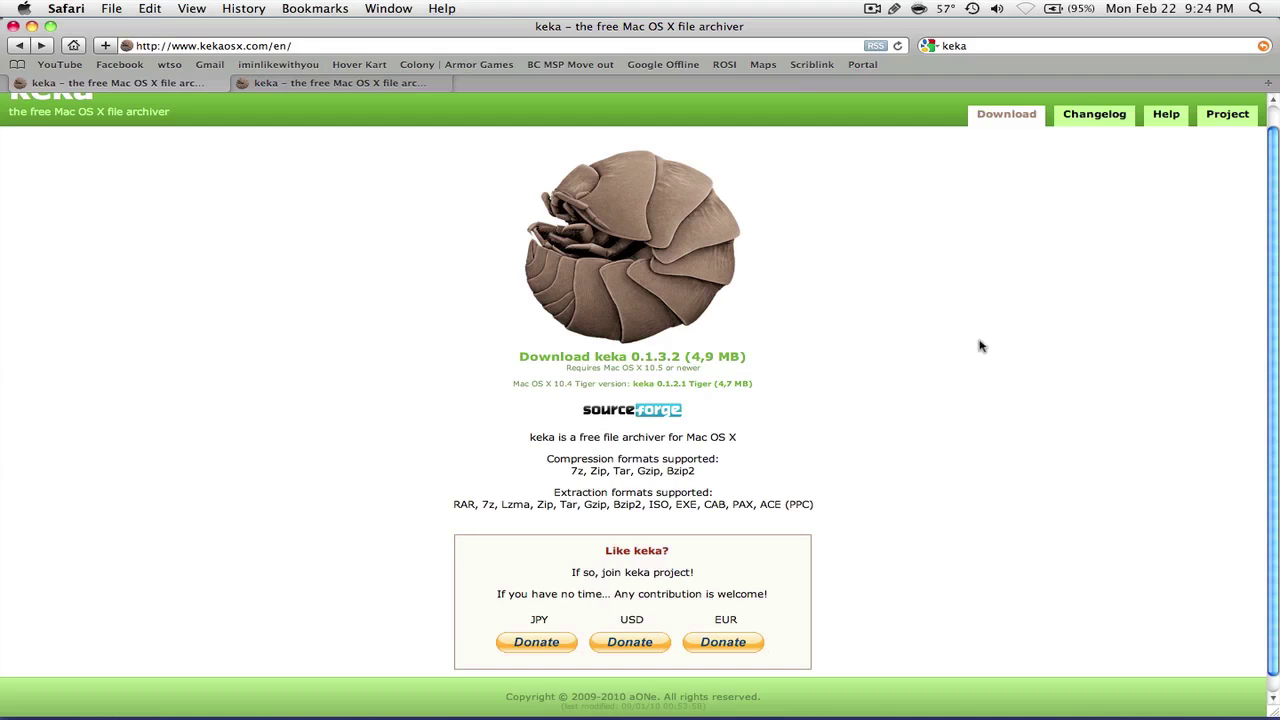
Step: Hide Safari, launch keka, and move its compression options window aside
{"action": "key", "text": "super+q"}
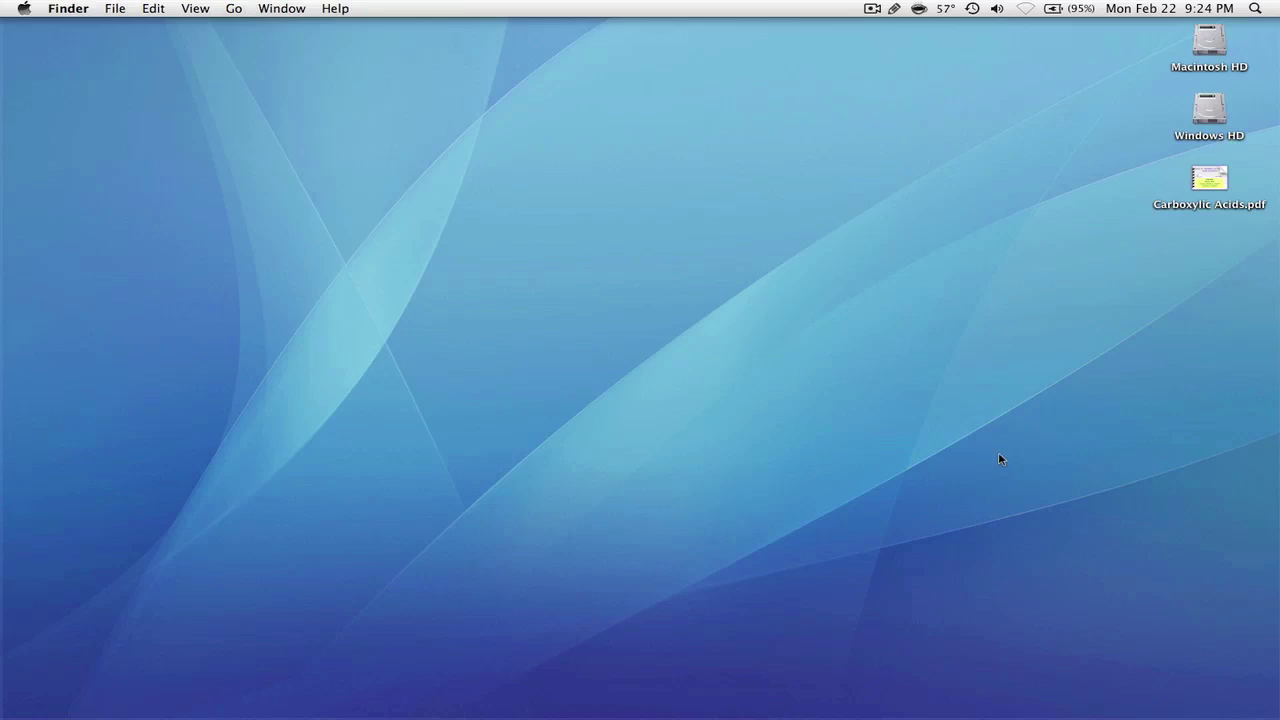
{"action": "key", "text": "super+space"}
{"action": "type", "text": "unarchsaf"}
{"action": "key", "text": "Return"}
{"action": "left_click_drag", "start_coordinate": [701, 251], "coordinate": [838, 196]}
Step: Compress Carboxylic Acids.pdf to Carboxylic Acids.7z, then drop the .7z back onto keka
{"action": "left_click_drag", "start_coordinate": [1210, 180], "coordinate": [962, 696]}
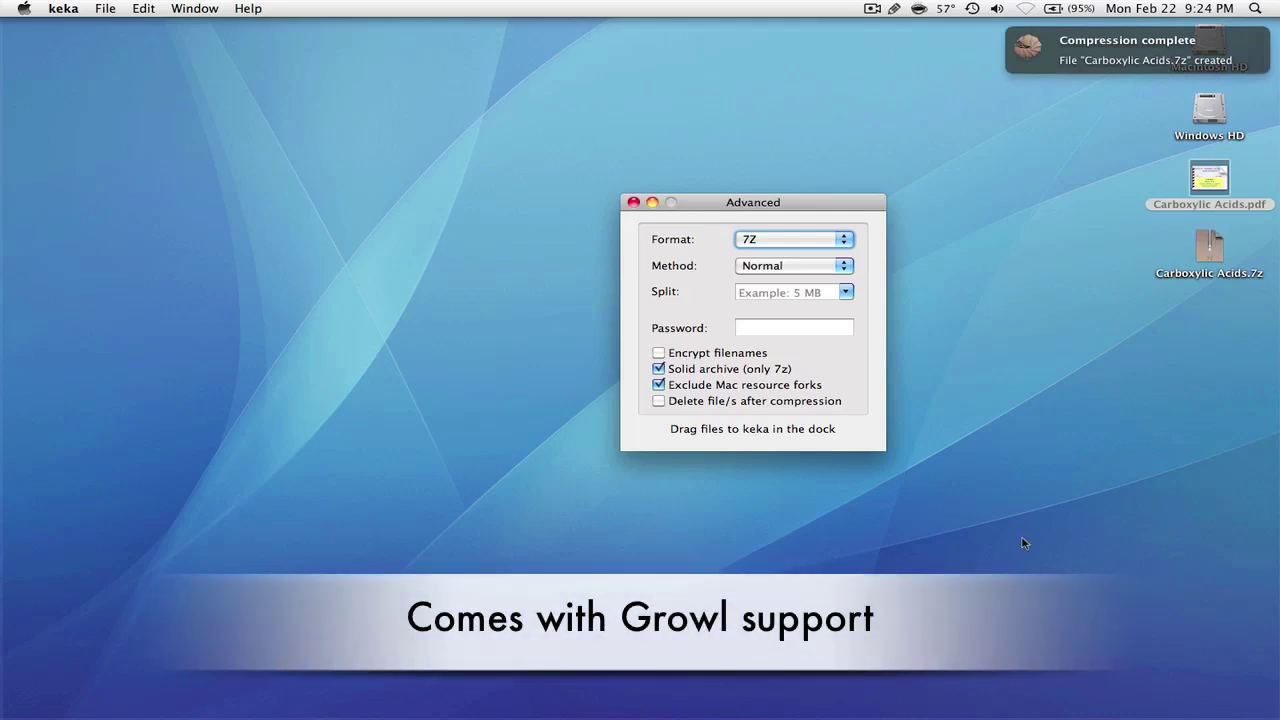
{"action": "left_click", "coordinate": [1224, 252]}
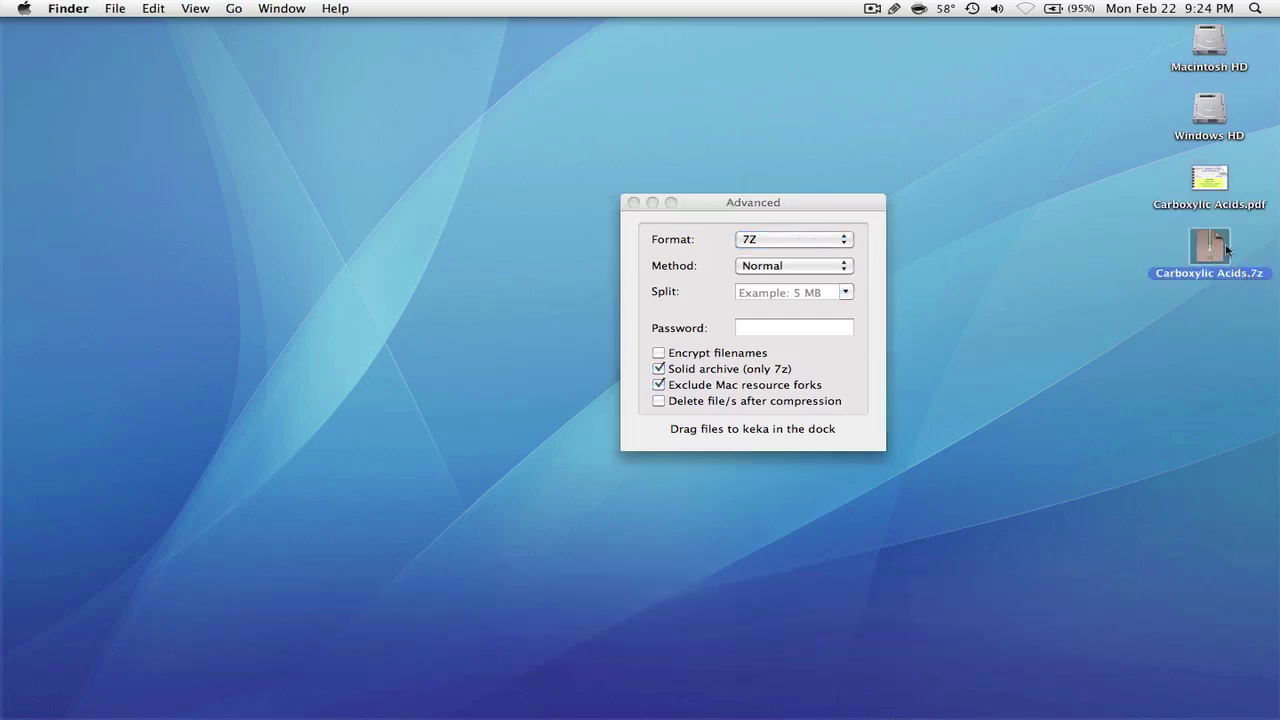
{"action": "left_click_drag", "start_coordinate": [1217, 250], "coordinate": [957, 705]}
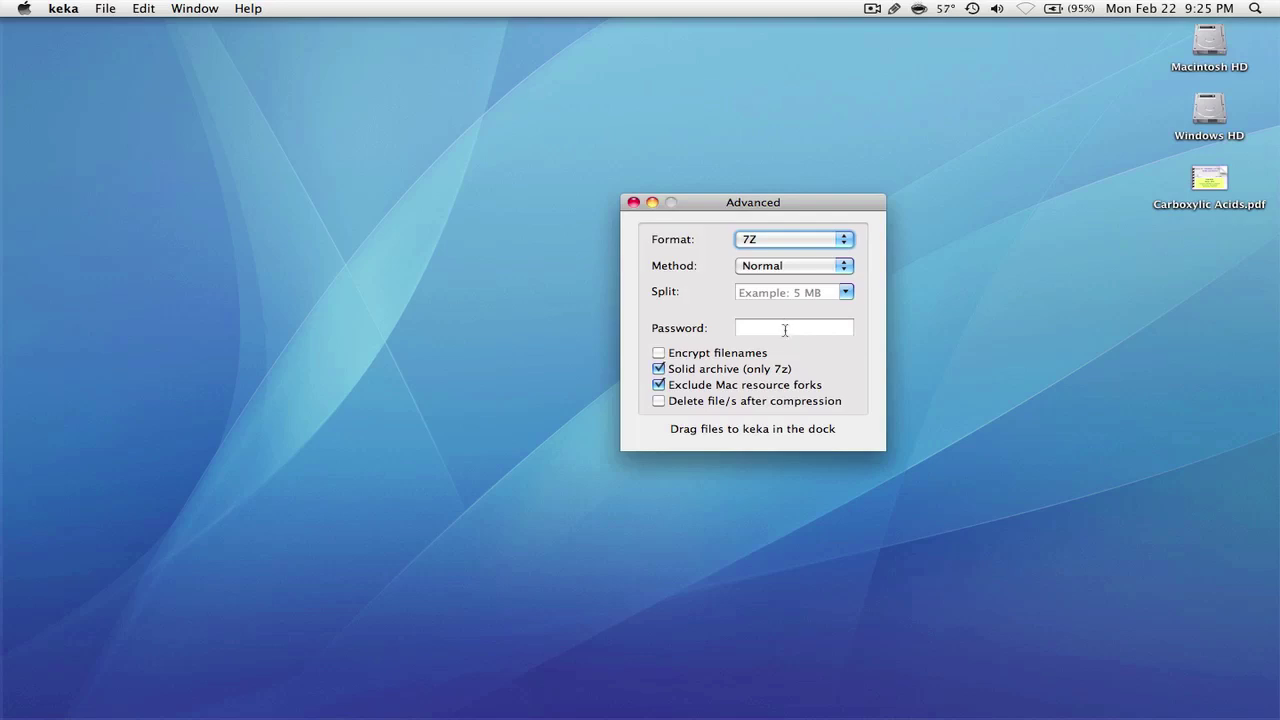
{"action": "left_click", "coordinate": [845, 292]}
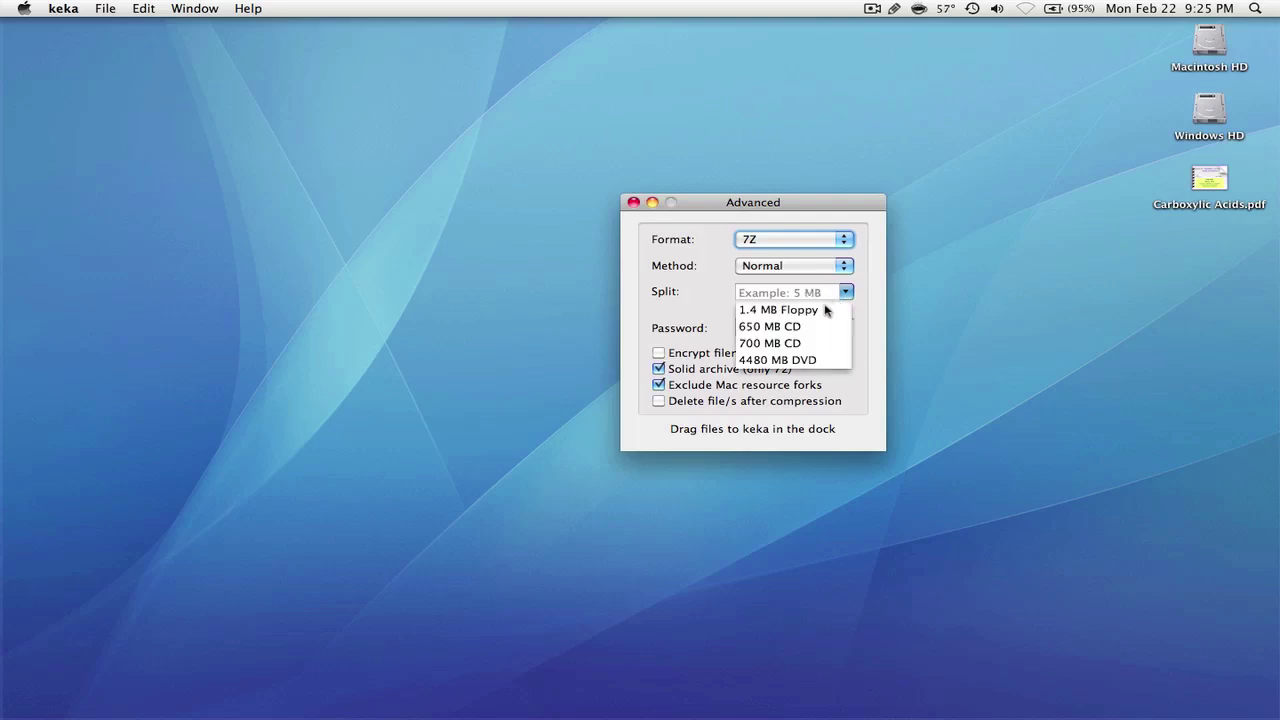
{"action": "left_click", "coordinate": [819, 293]}
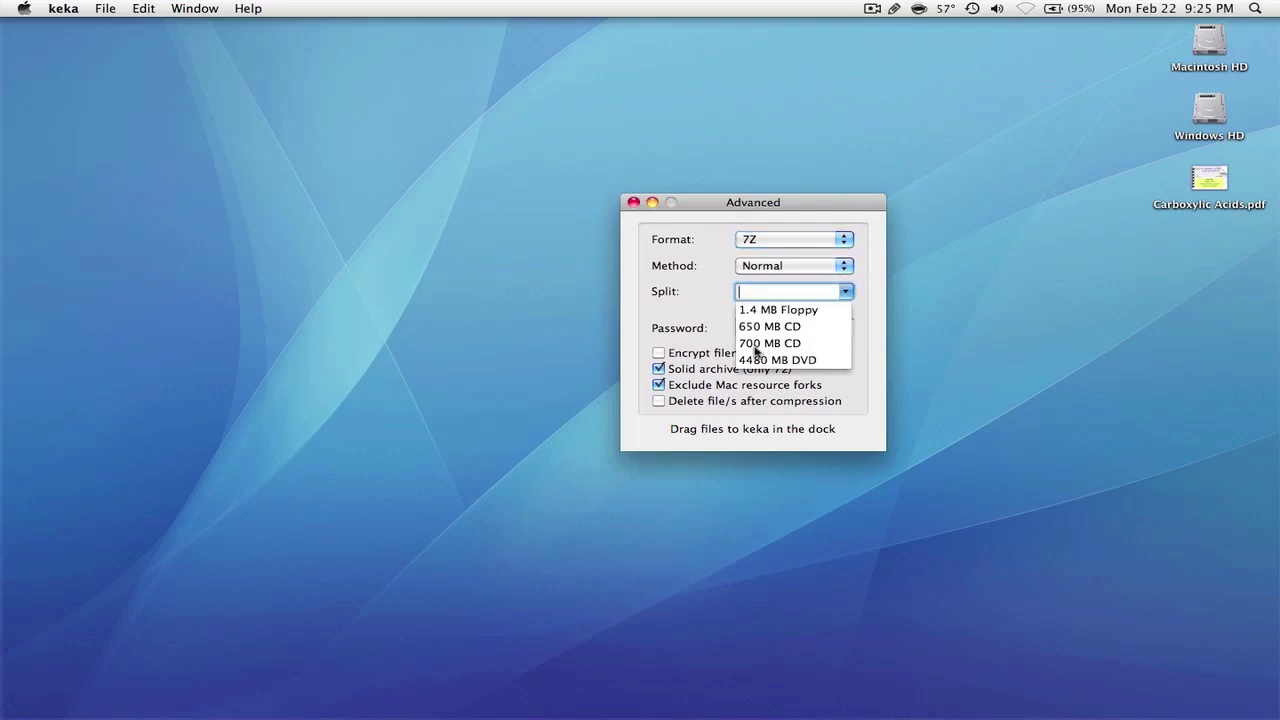
{"action": "left_click", "coordinate": [818, 208]}
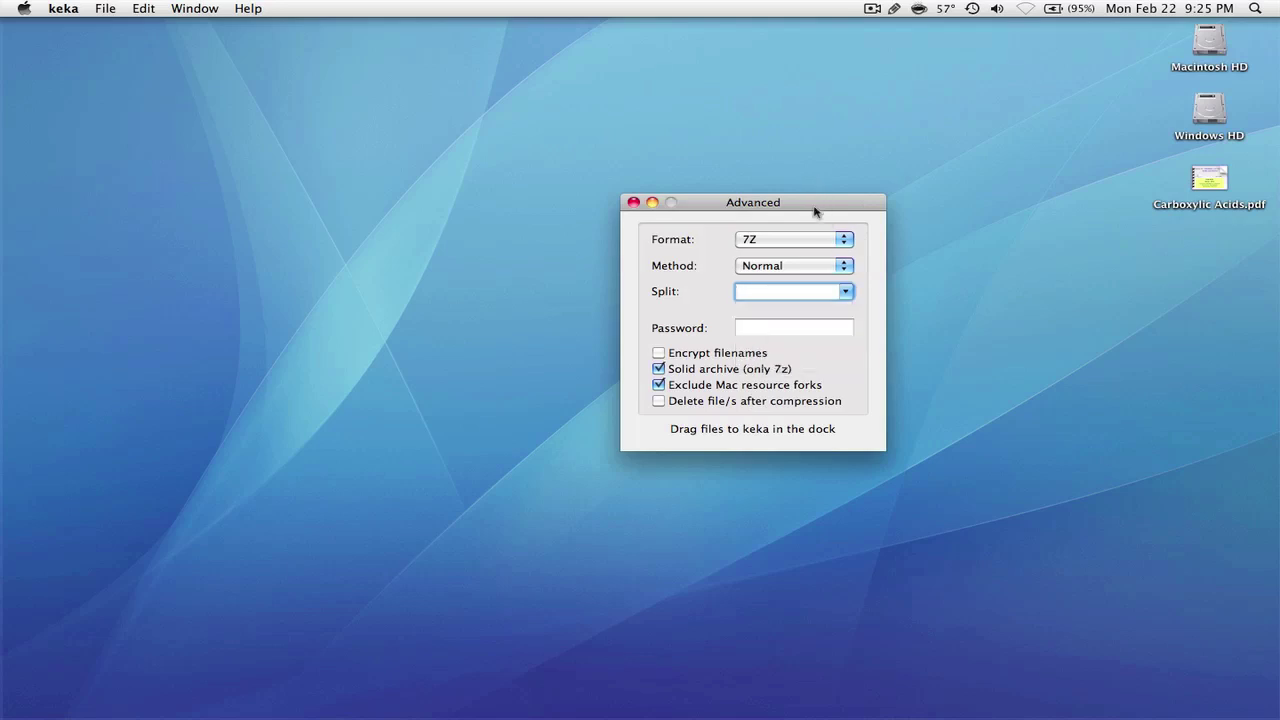
{"action": "left_click", "coordinate": [812, 334]}
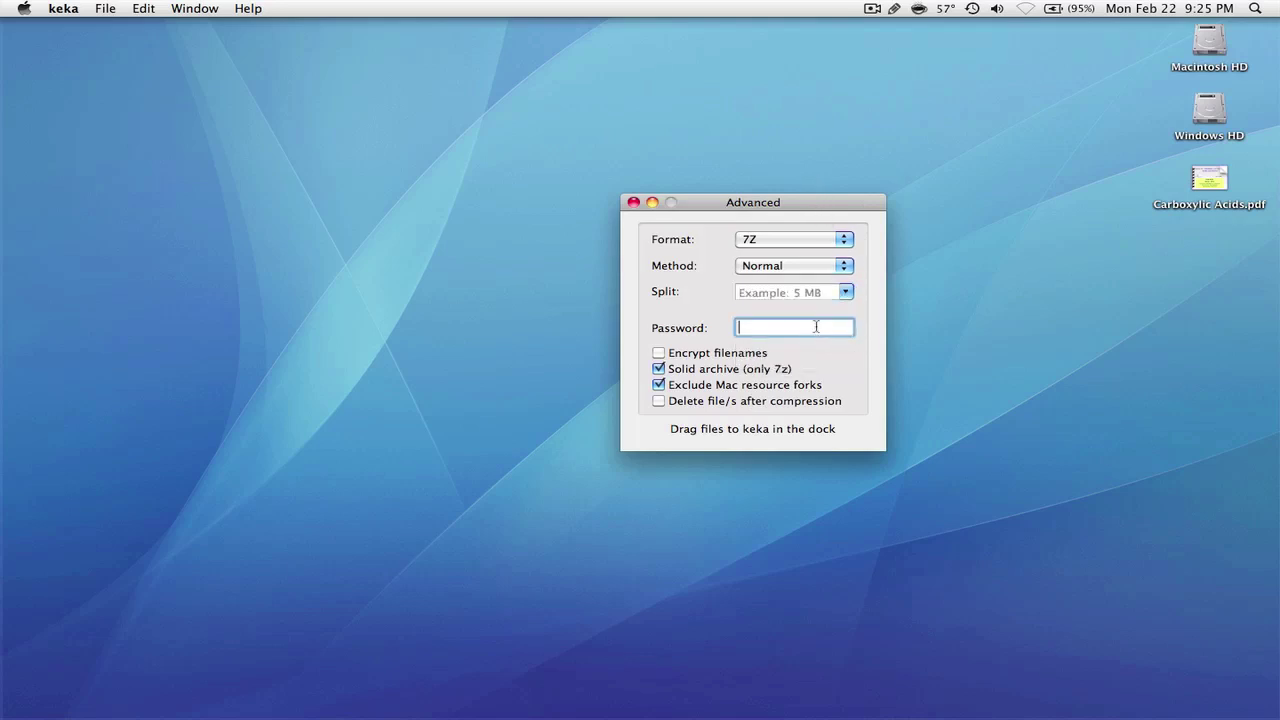
{"action": "left_click", "coordinate": [845, 293]}
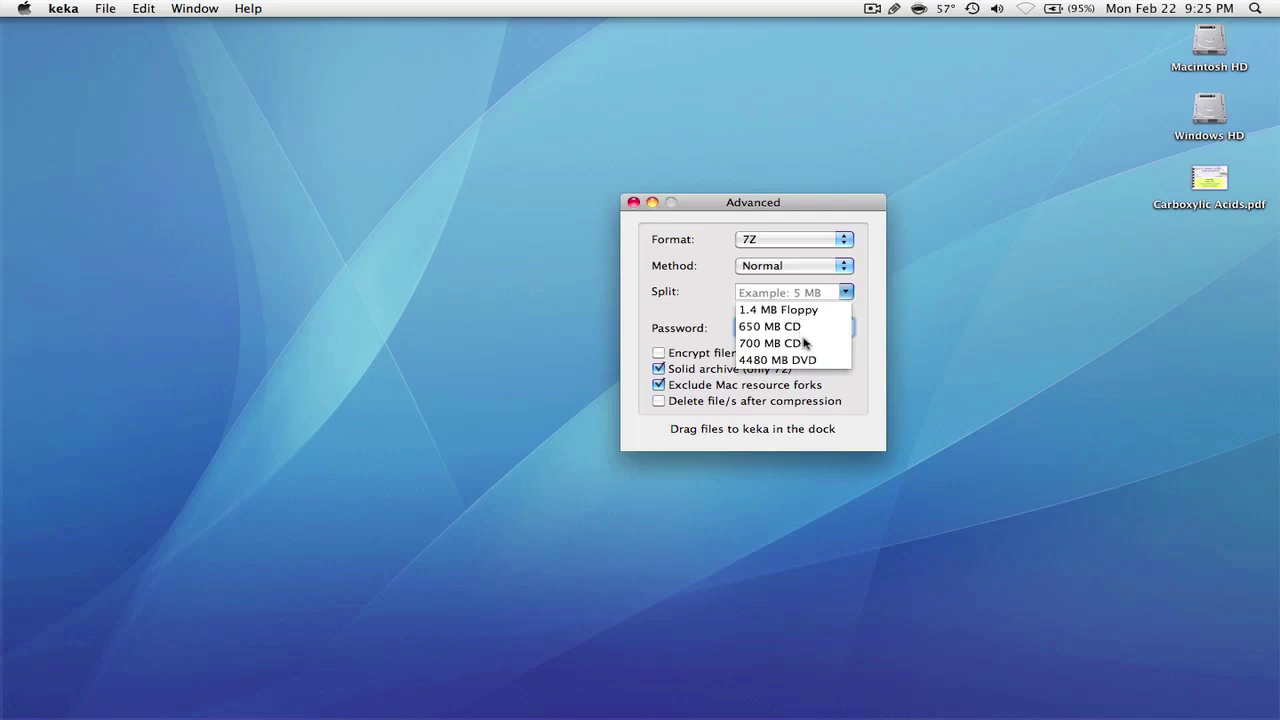
{"action": "left_click", "coordinate": [866, 294]}
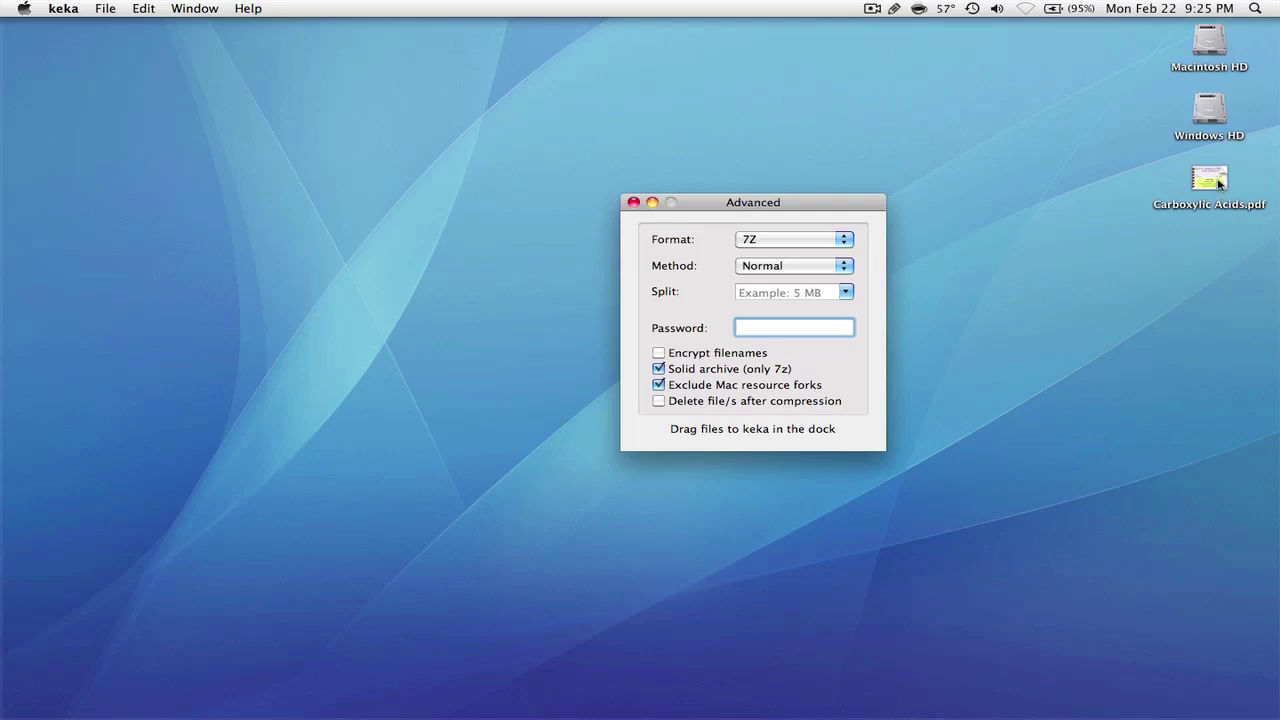
{"action": "left_click_drag", "start_coordinate": [736, 205], "coordinate": [768, 168]}
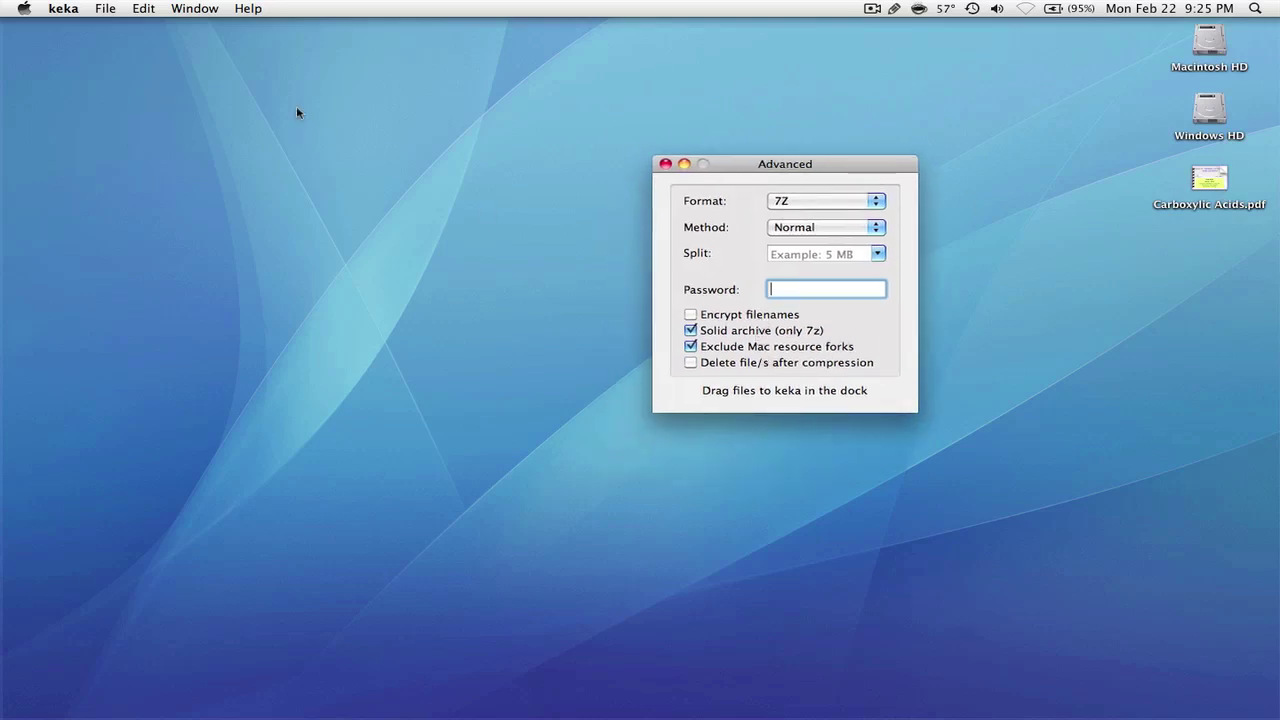
Step: Open keka's Preferences and leave the default archive format at 7Z
{"action": "left_click", "coordinate": [64, 9]}
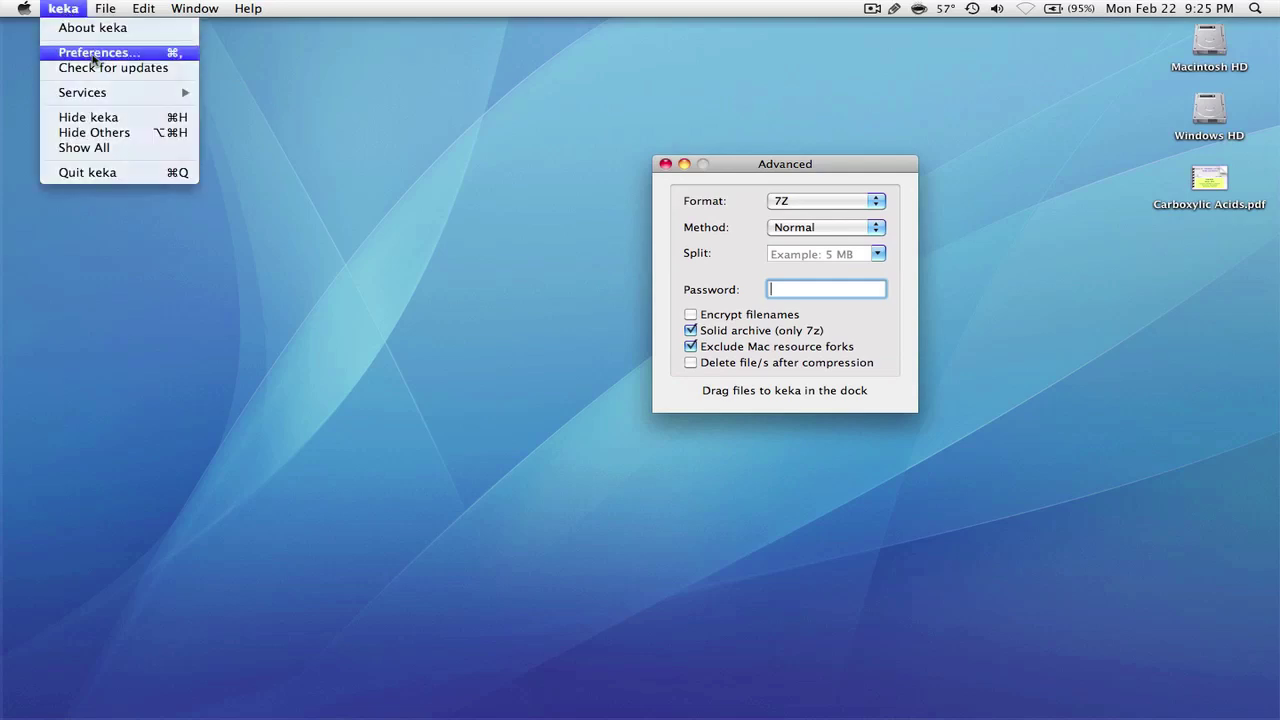
{"action": "left_click", "coordinate": [92, 55]}
{"action": "left_click_drag", "start_coordinate": [655, 133], "coordinate": [343, 168]}
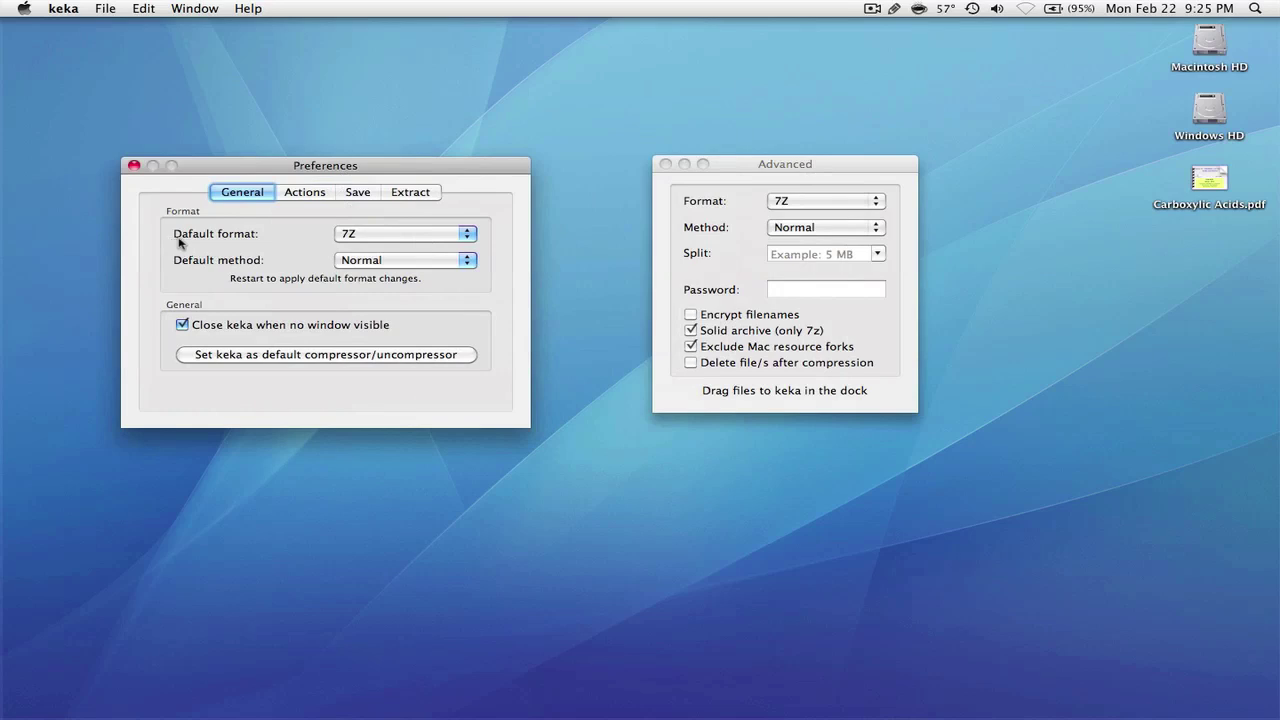
{"action": "left_click", "coordinate": [406, 237]}
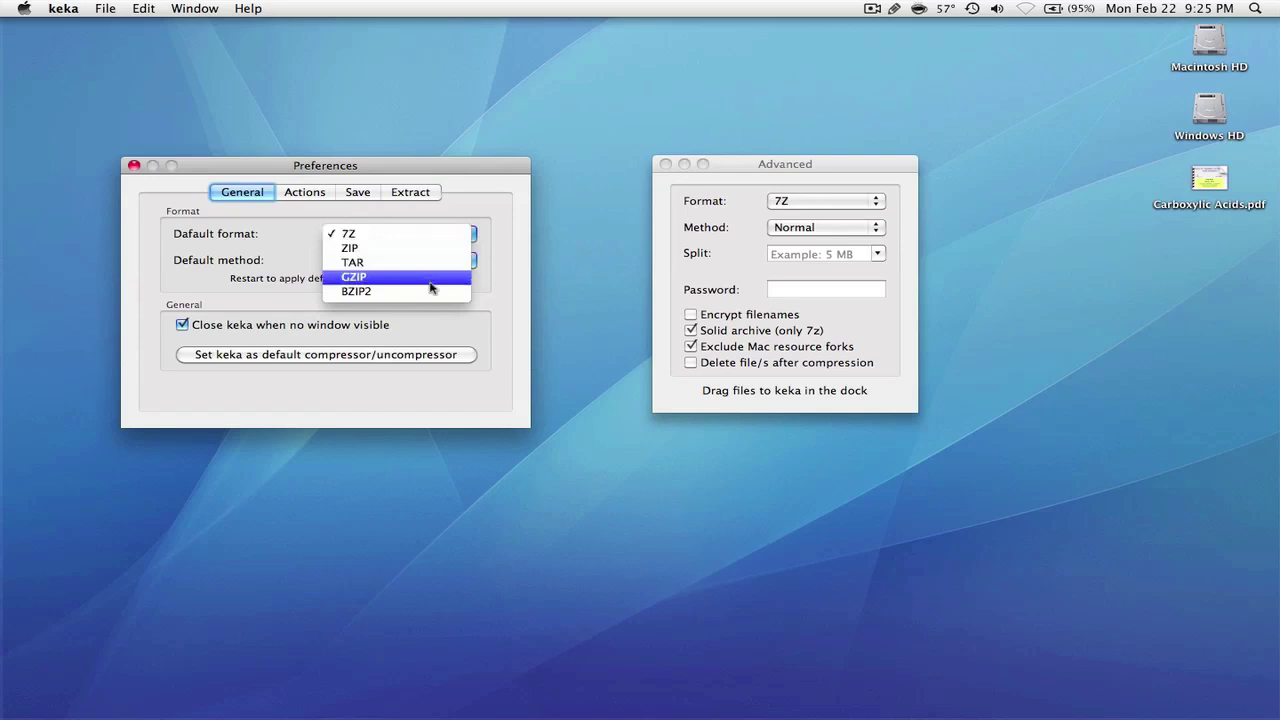
{"action": "left_click", "coordinate": [493, 212]}
Step: Review the Save and Extract tabs, finishing on the General tab
{"action": "left_click", "coordinate": [290, 195]}
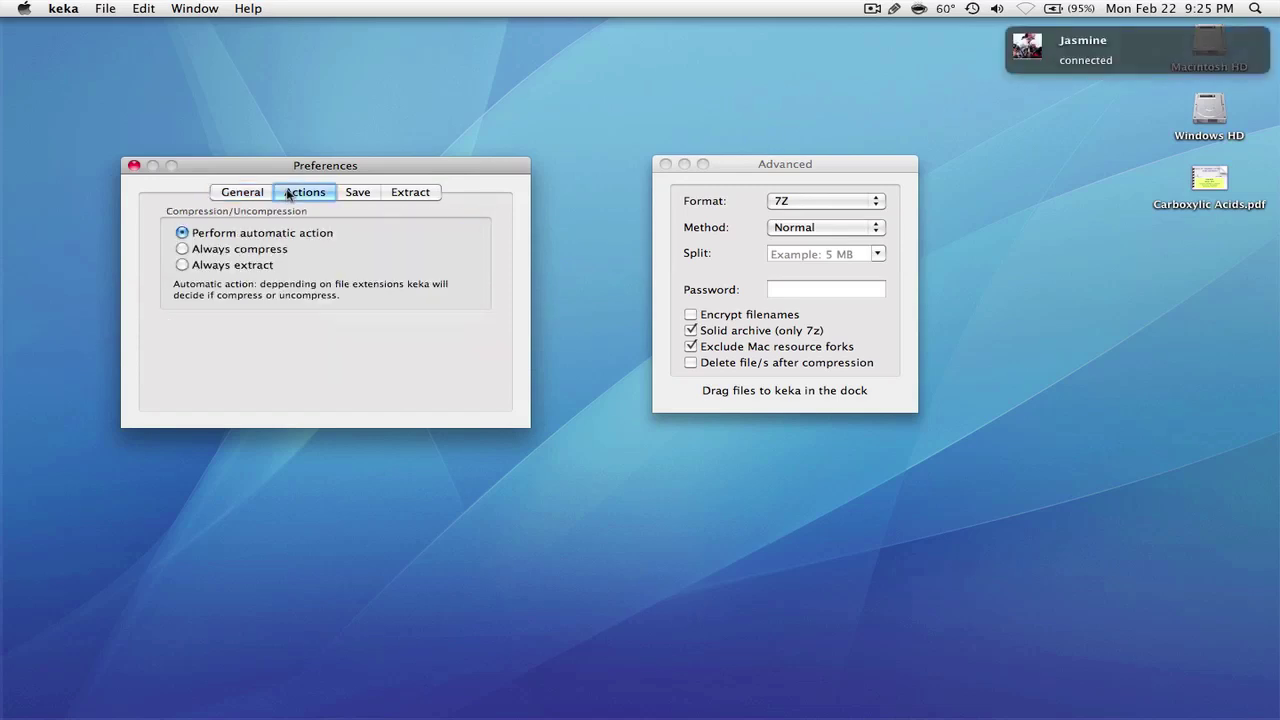
{"action": "left_click", "coordinate": [352, 195]}
{"action": "left_click", "coordinate": [304, 195]}
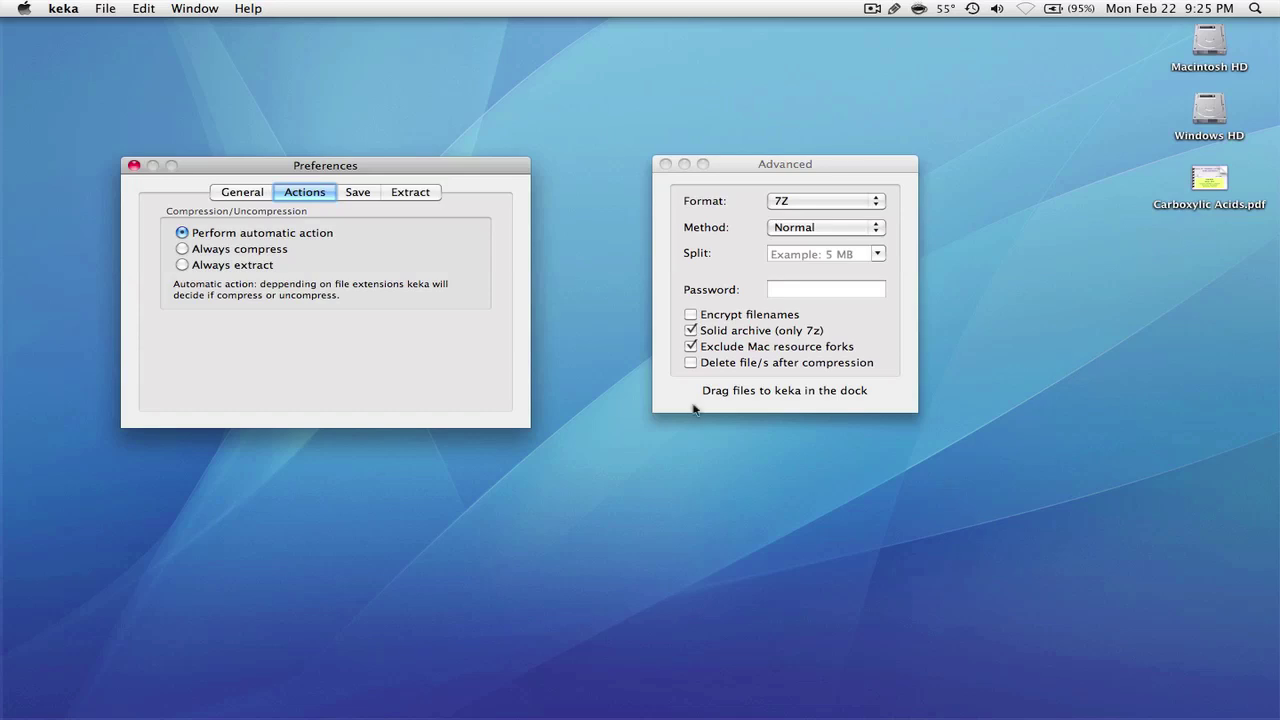
{"action": "left_click", "coordinate": [358, 197]}
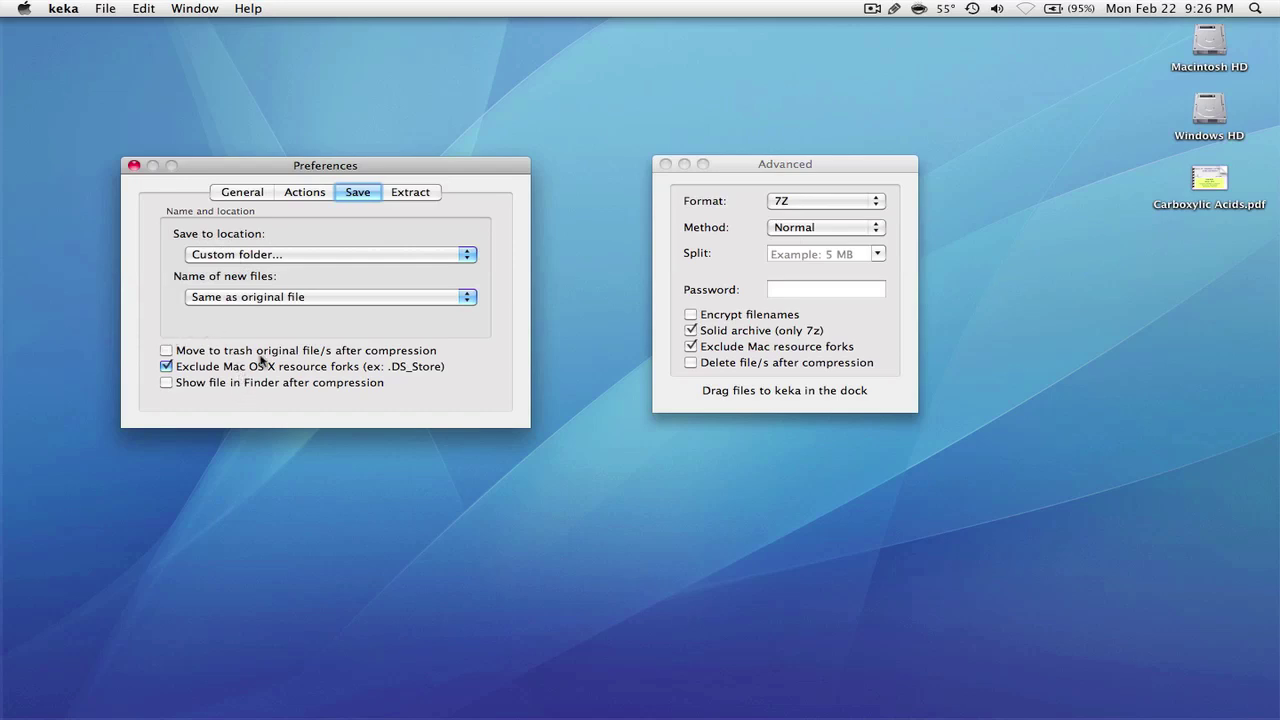
{"action": "left_click", "coordinate": [430, 197]}
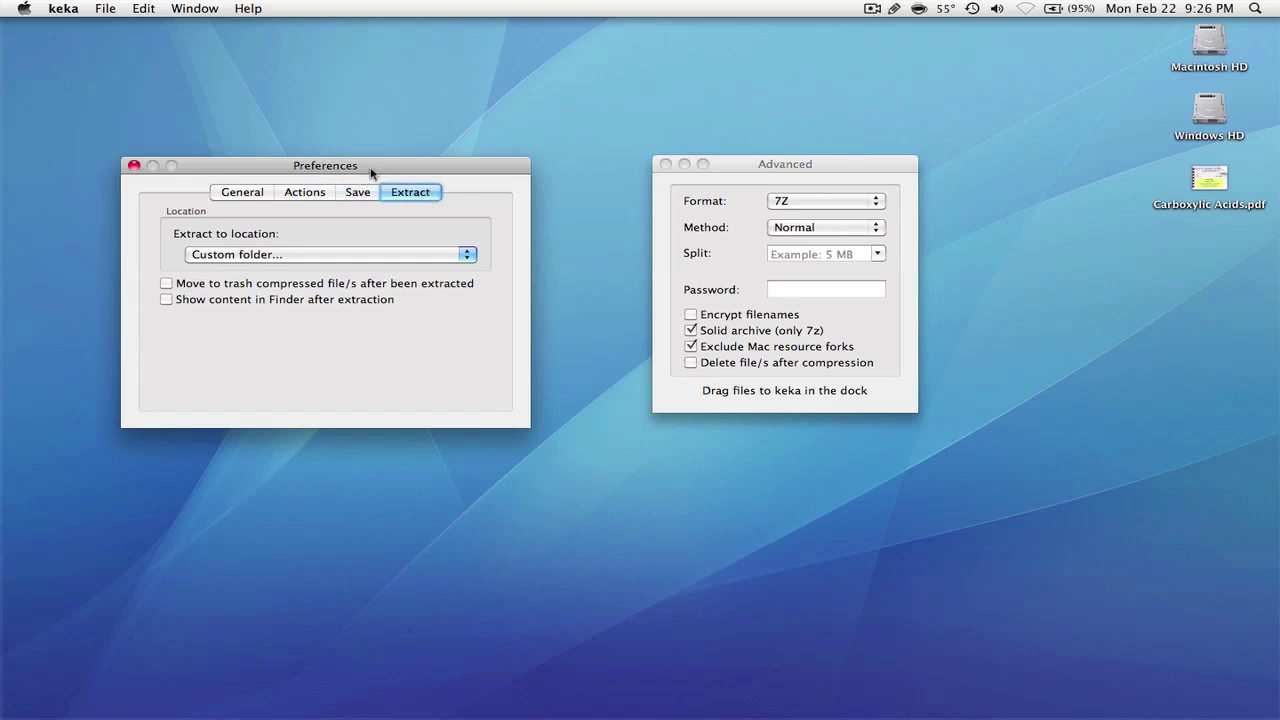
{"action": "left_click_drag", "start_coordinate": [370, 173], "coordinate": [471, 170]}
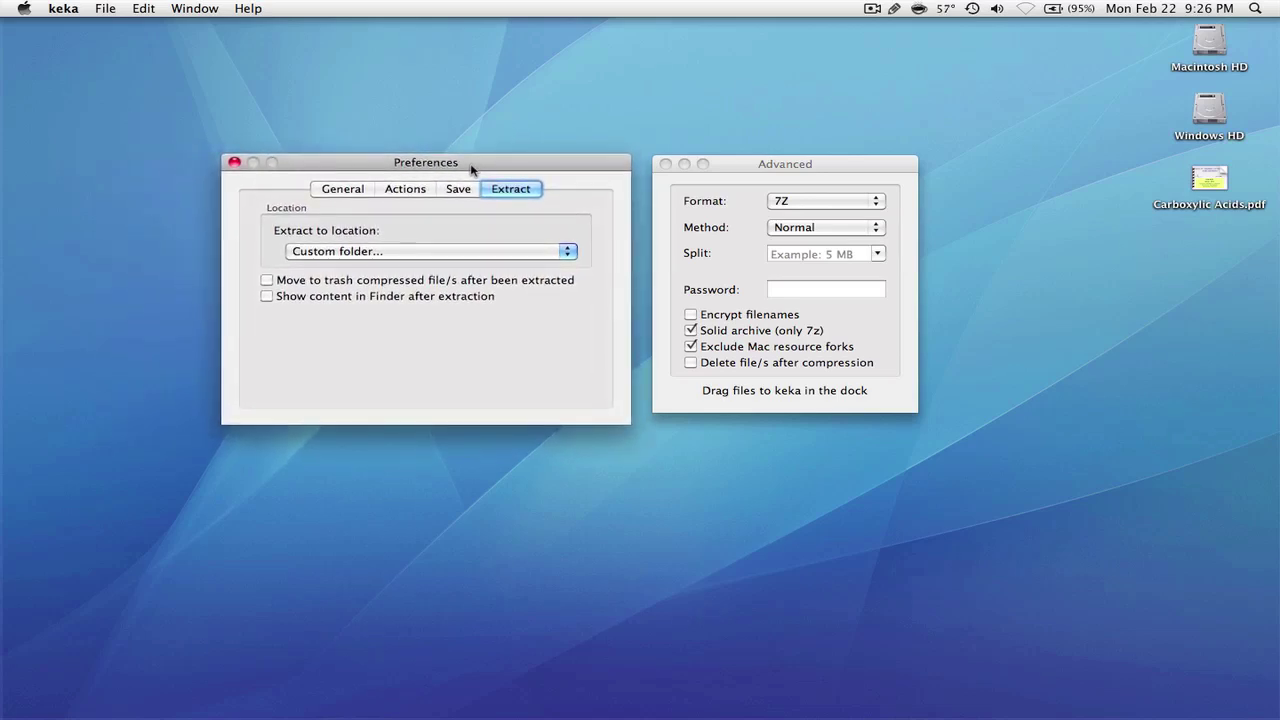
{"action": "left_click", "coordinate": [336, 192]}
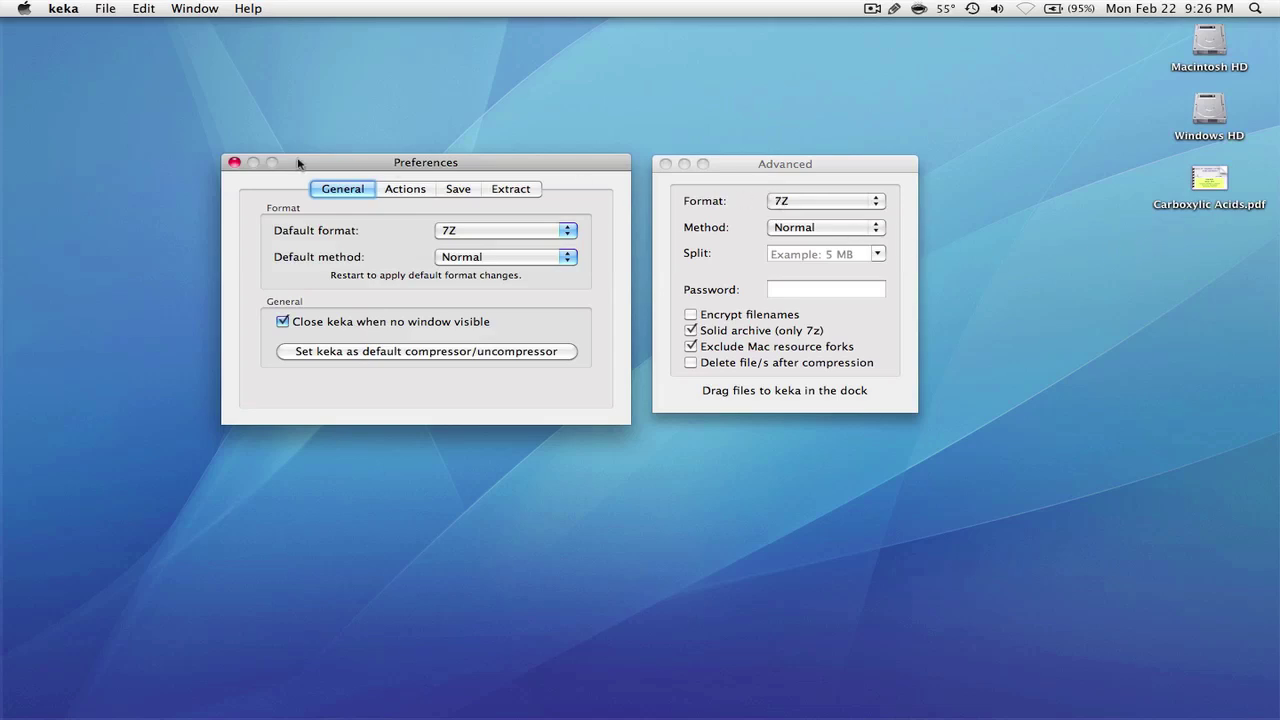
Step: Close keka Preferences, reposition the Advanced window, and bring Safari's keka page forward
{"action": "left_click", "coordinate": [234, 165]}
{"action": "left_click_drag", "start_coordinate": [860, 166], "coordinate": [566, 206]}
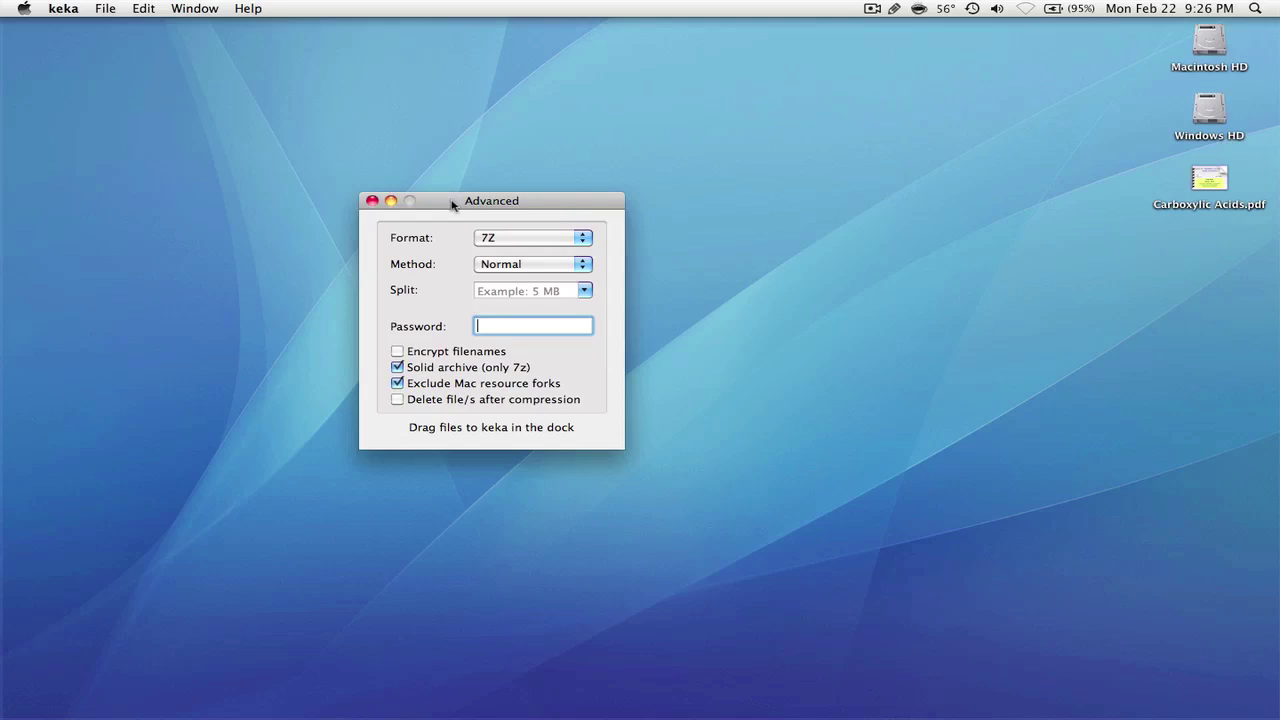
{"action": "left_click_drag", "start_coordinate": [453, 201], "coordinate": [673, 172]}
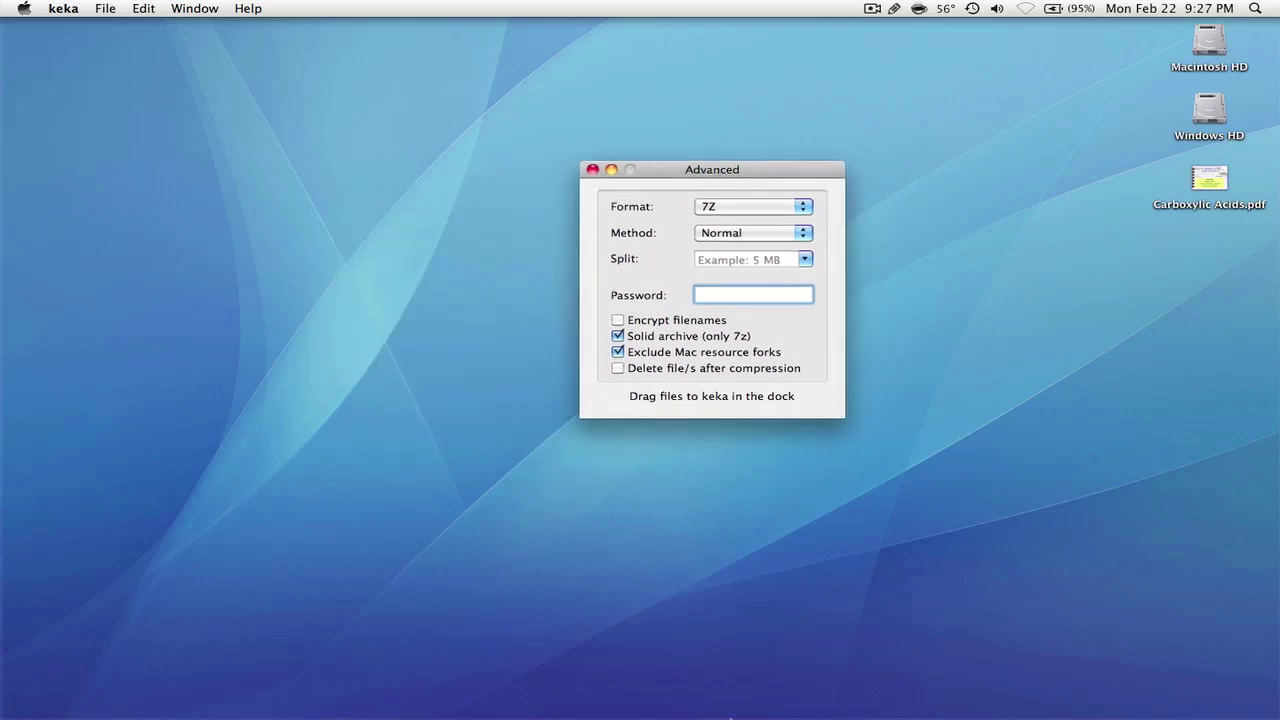
{"action": "mouse_move", "coordinate": [845, 712]}
{"action": "left_click", "coordinate": [880, 698]}
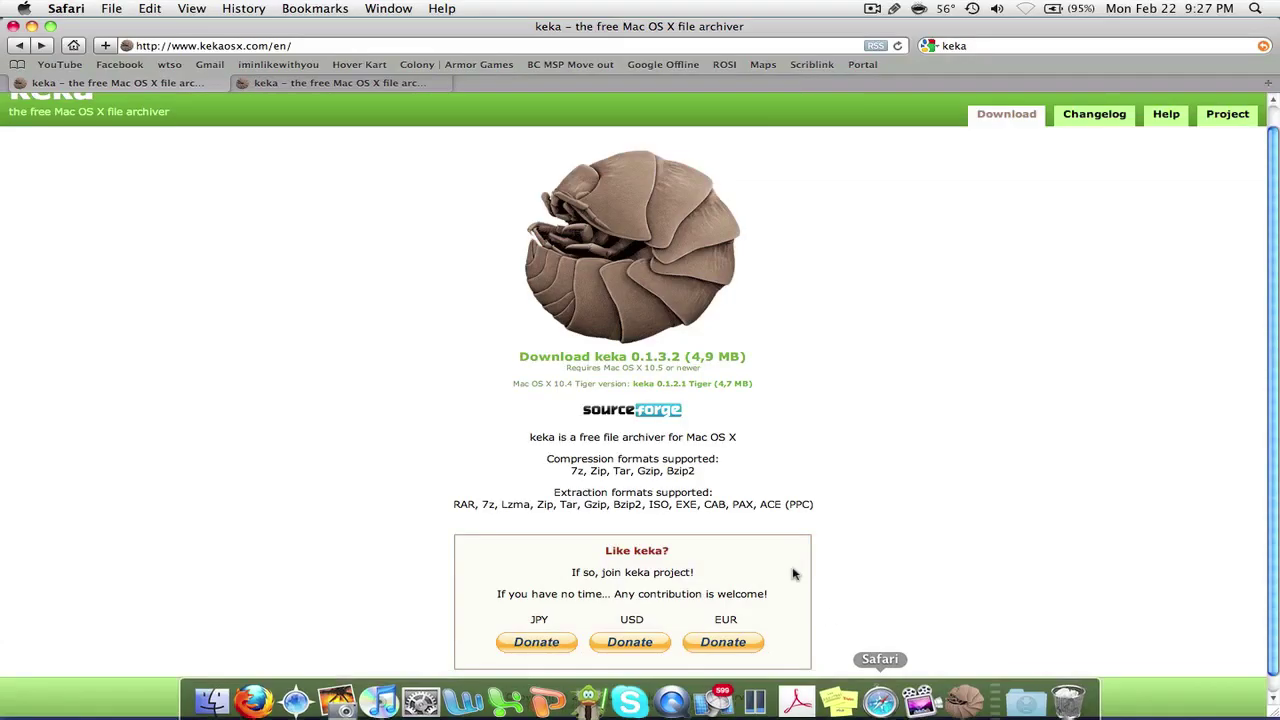
Step: Look over keka's SourceForge project page
{"action": "left_click", "coordinate": [636, 418]}
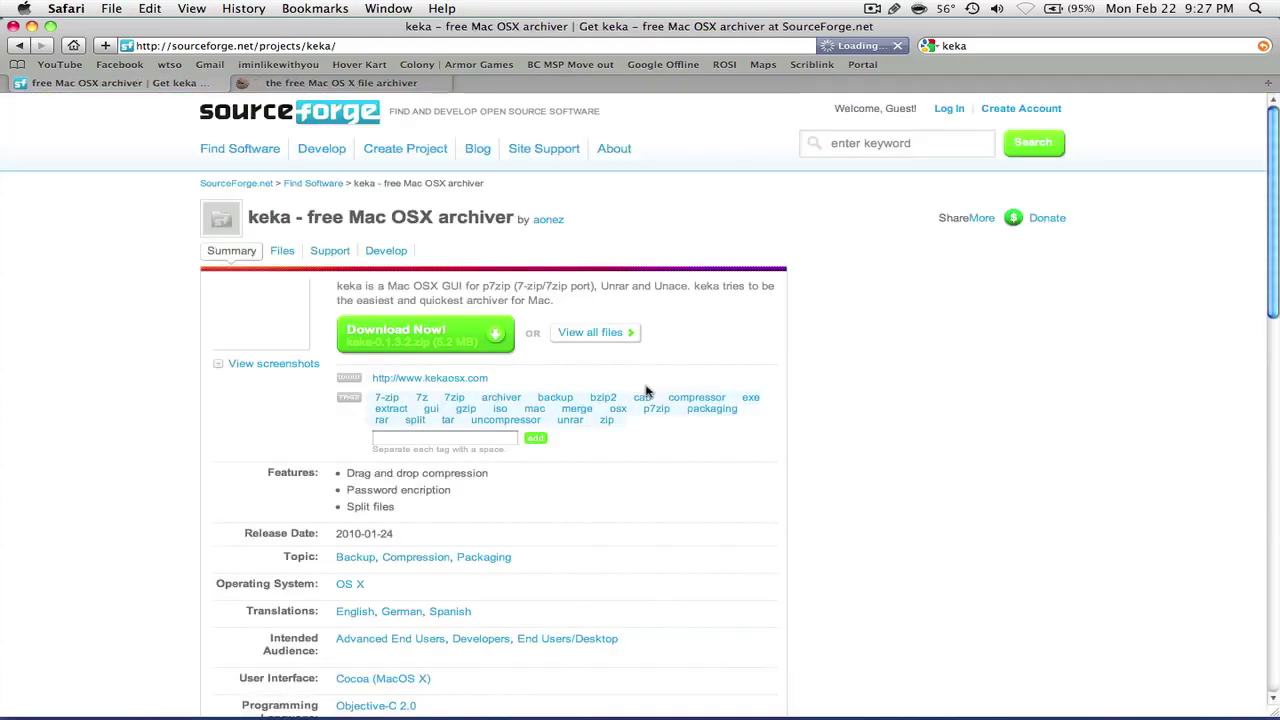
{"action": "scroll", "coordinate": [205, 500], "scroll_direction": "down", "scroll_amount": 5}
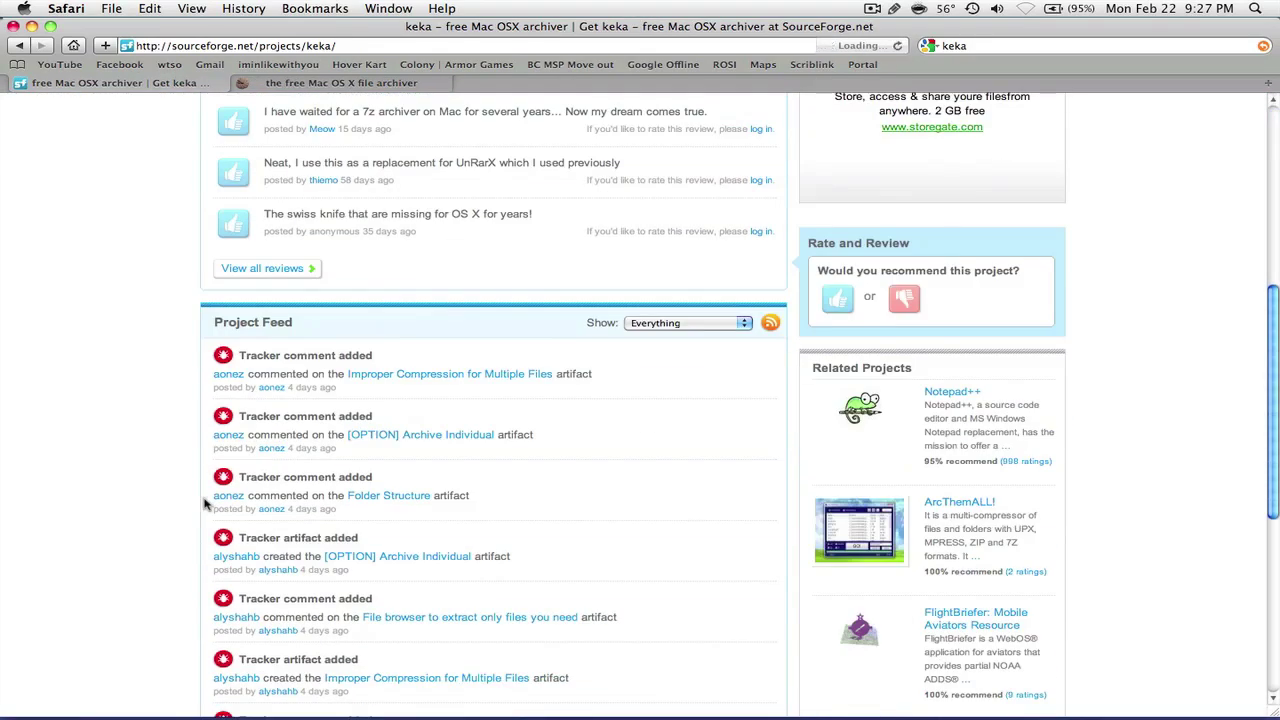
{"action": "scroll", "coordinate": [205, 500], "scroll_direction": "up", "scroll_amount": 3}
{"action": "scroll", "coordinate": [414, 405], "scroll_direction": "up", "scroll_amount": 3}
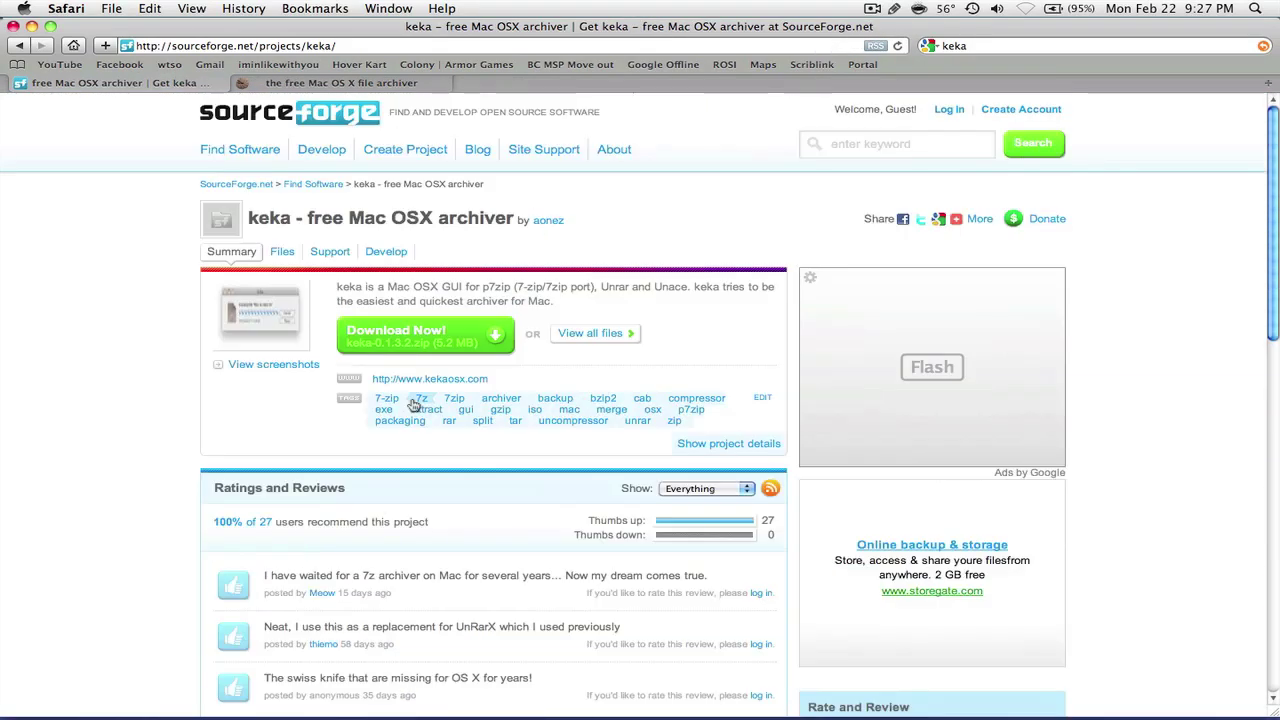
Step: Return to the keka homepage, then switch to the doc.php help tab
{"action": "left_click", "coordinate": [20, 45]}
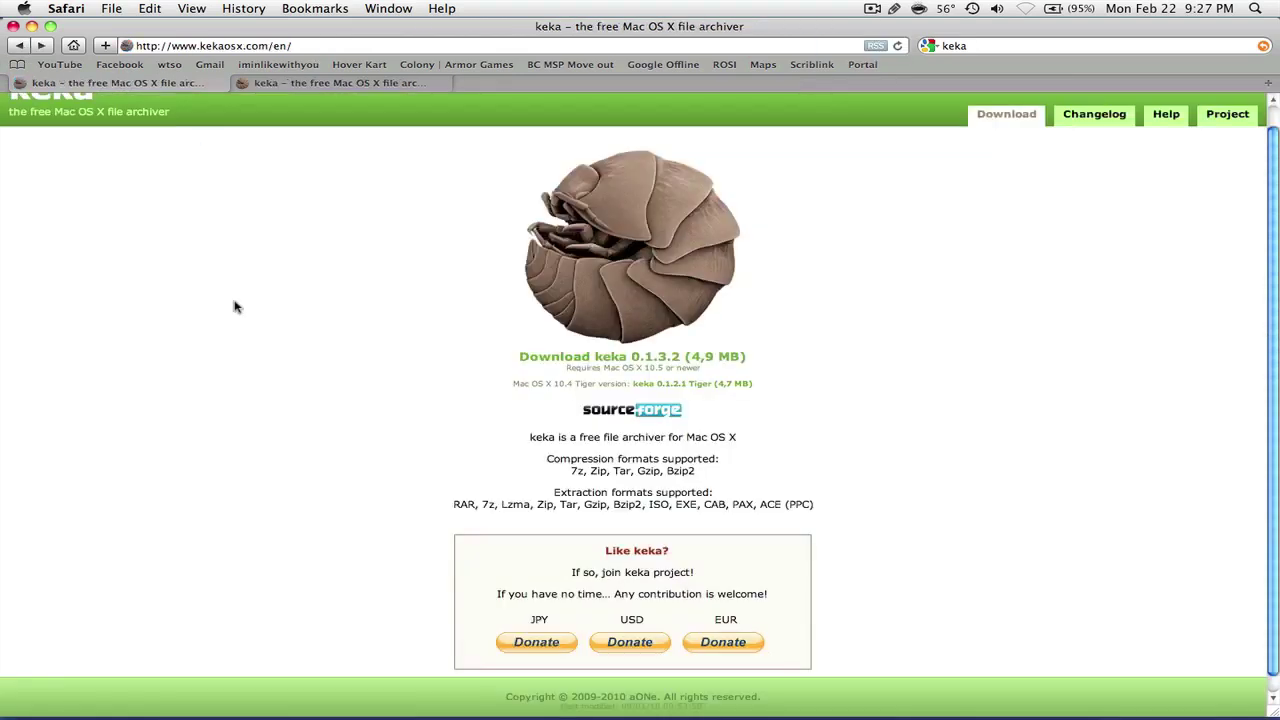
{"action": "scroll", "coordinate": [251, 408], "scroll_direction": "down", "scroll_amount": 1}
{"action": "scroll", "coordinate": [251, 408], "scroll_direction": "up", "scroll_amount": 1}
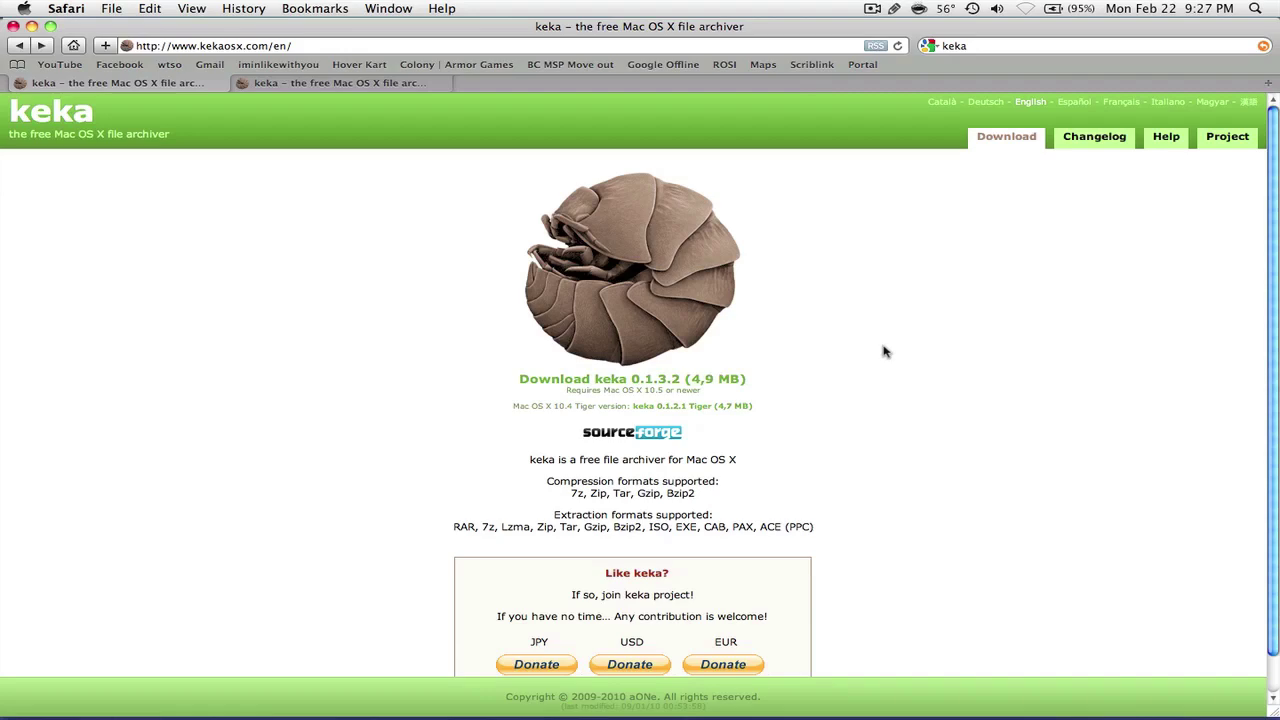
{"action": "left_click", "coordinate": [421, 84]}
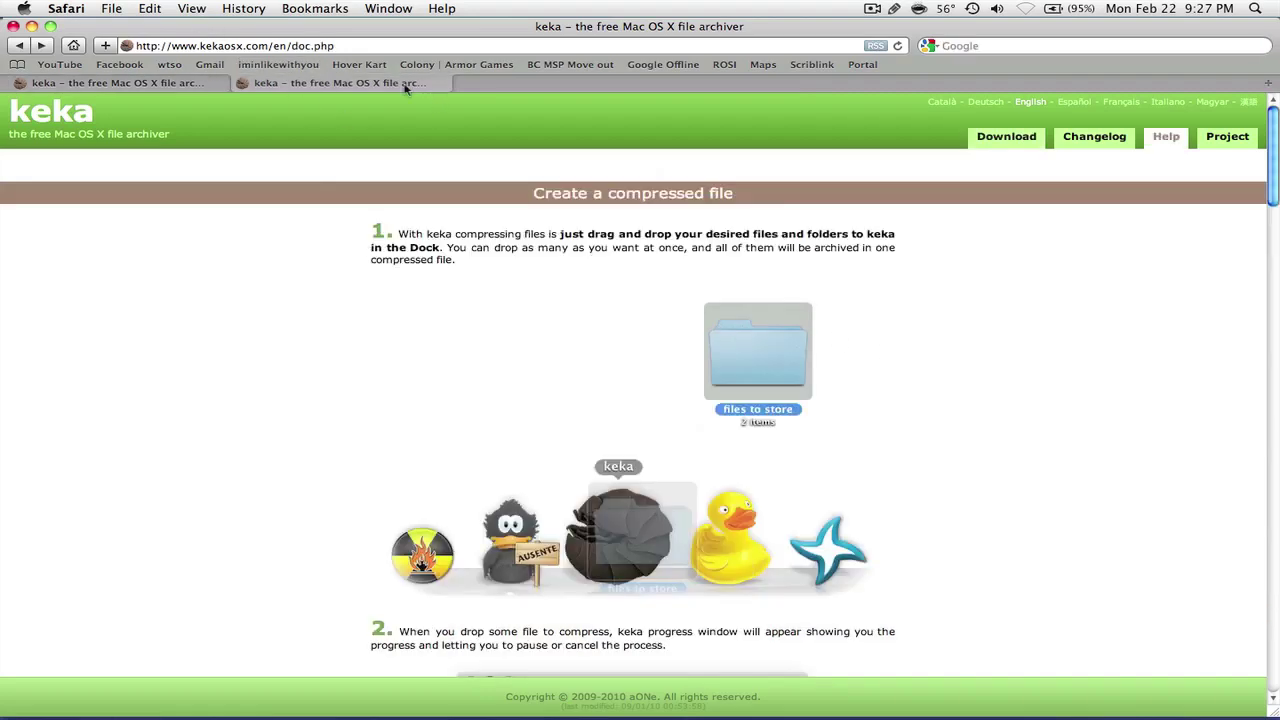
Step: Read the doc.php 'Create a compressed file' help page through, then close that tab
{"action": "scroll", "coordinate": [460, 378], "scroll_direction": "down", "scroll_amount": 5}
{"action": "scroll", "coordinate": [460, 378], "scroll_direction": "up", "scroll_amount": 5}
{"action": "scroll", "coordinate": [460, 378], "scroll_direction": "down", "scroll_amount": 3}
{"action": "scroll", "coordinate": [460, 378], "scroll_direction": "down", "scroll_amount": 2}
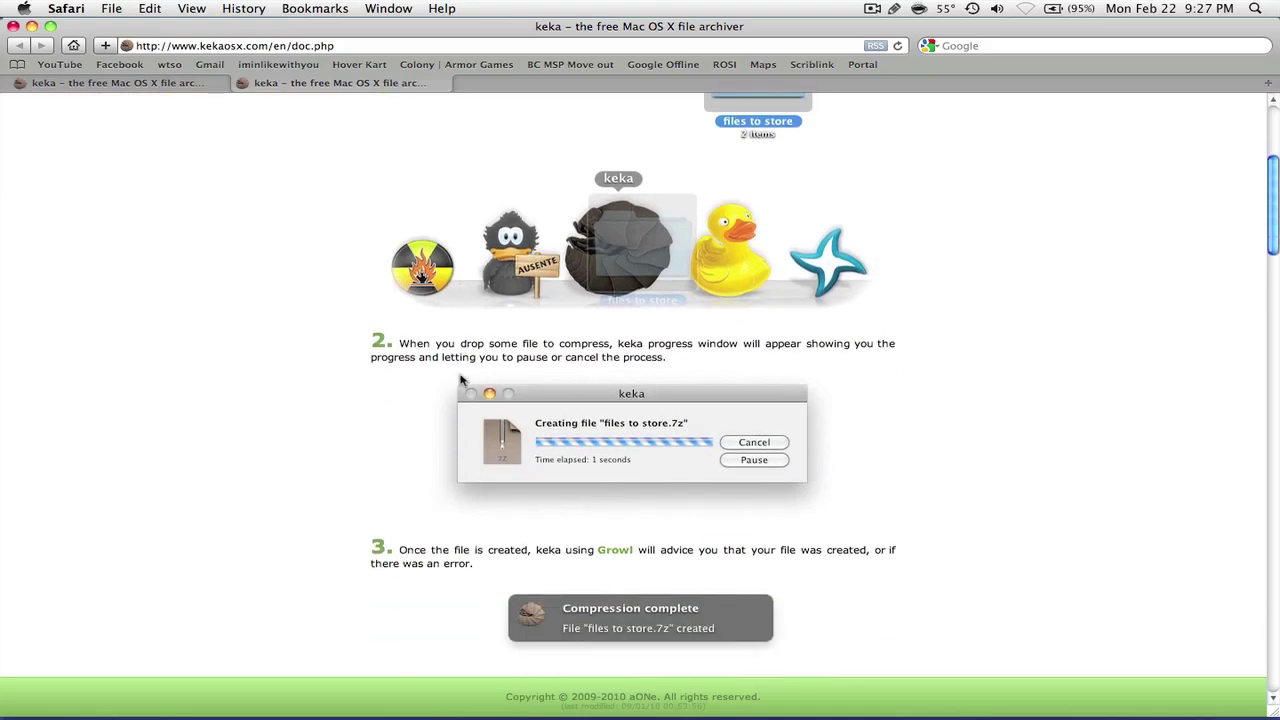
{"action": "scroll", "coordinate": [460, 378], "scroll_direction": "down", "scroll_amount": 8}
{"action": "scroll", "coordinate": [570, 343], "scroll_direction": "up", "scroll_amount": 5}
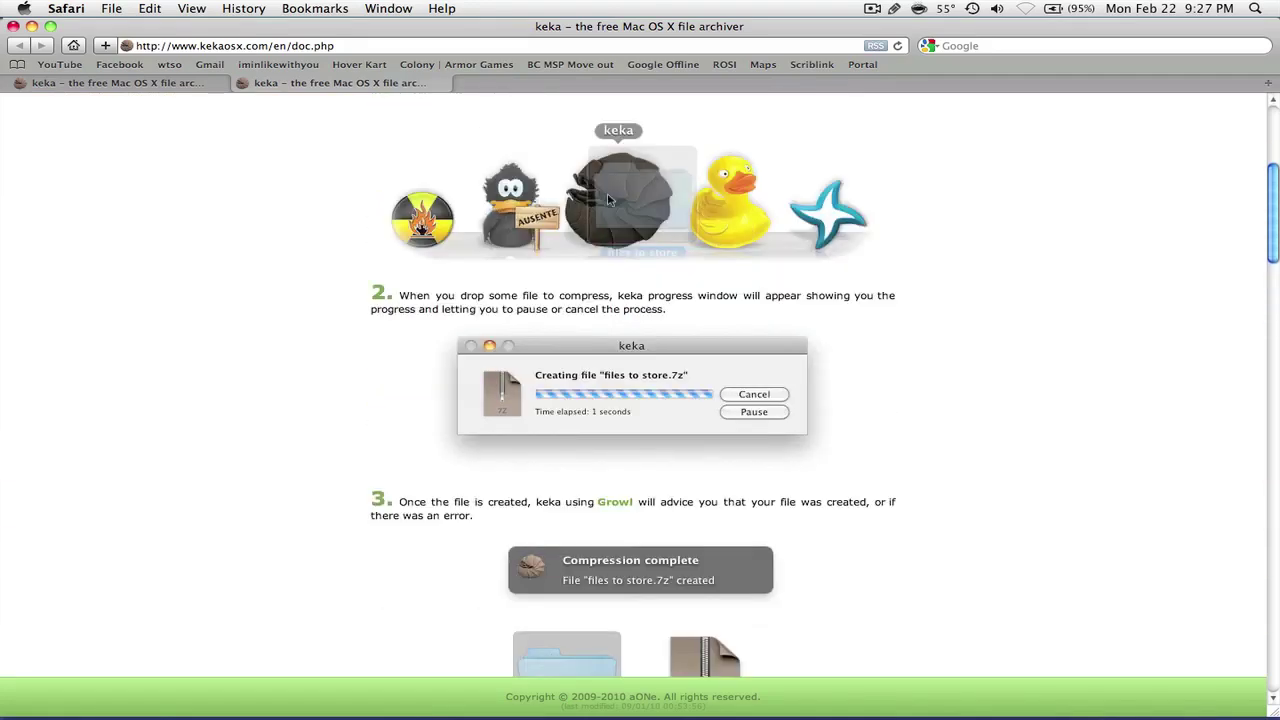
{"action": "scroll", "coordinate": [613, 413], "scroll_direction": "down", "scroll_amount": 2}
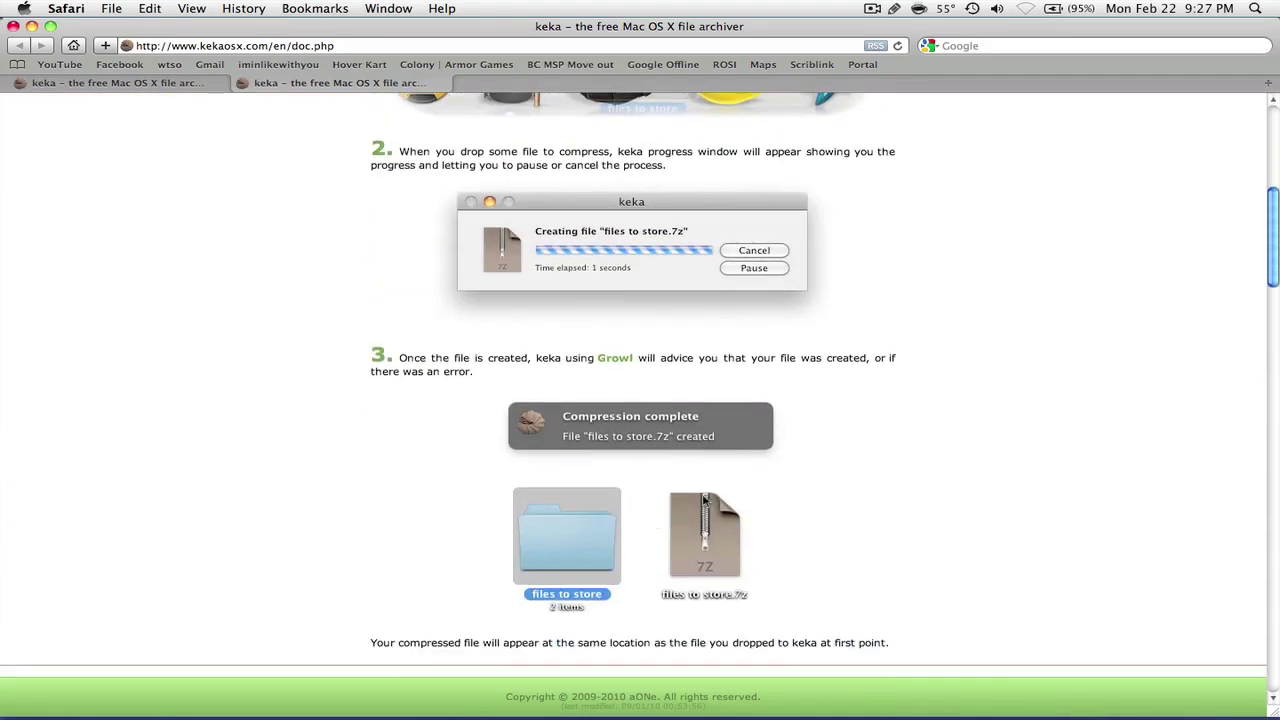
{"action": "scroll", "coordinate": [760, 535], "scroll_direction": "down", "scroll_amount": 7}
{"action": "scroll", "coordinate": [809, 560], "scroll_direction": "down", "scroll_amount": 3}
{"action": "scroll", "coordinate": [811, 500], "scroll_direction": "up", "scroll_amount": 3}
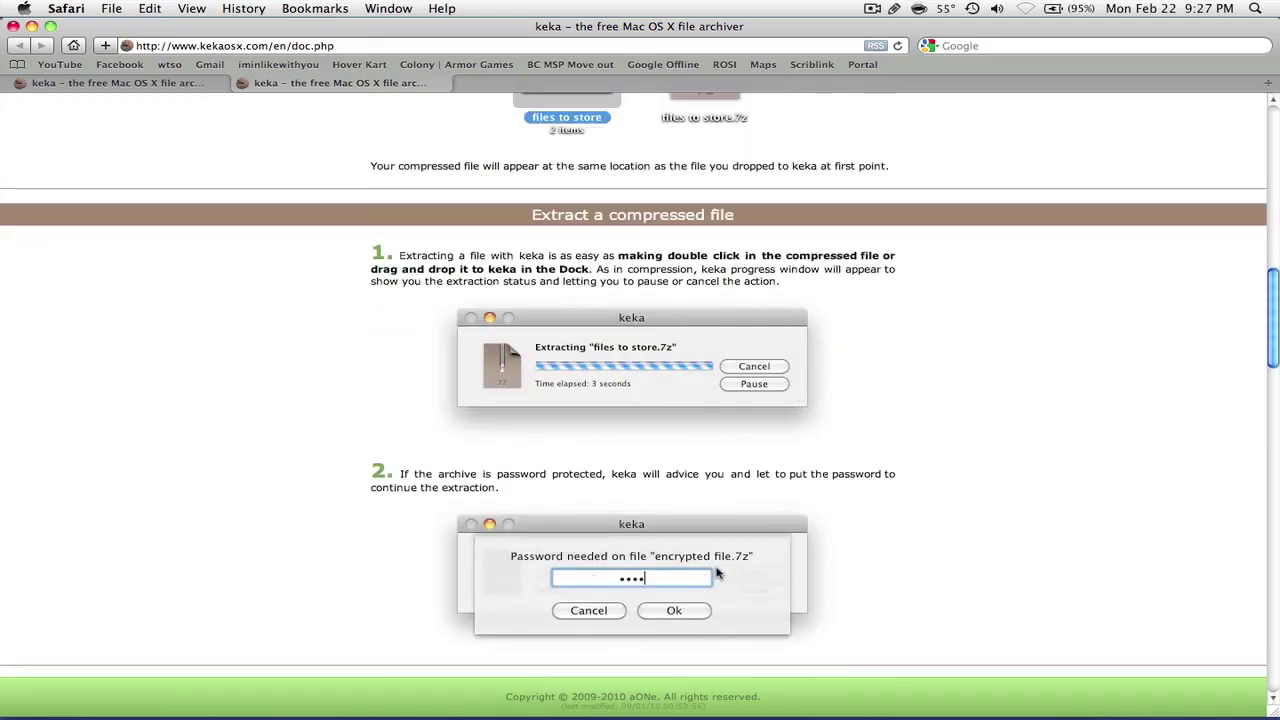
{"action": "scroll", "coordinate": [837, 509], "scroll_direction": "down", "scroll_amount": 4}
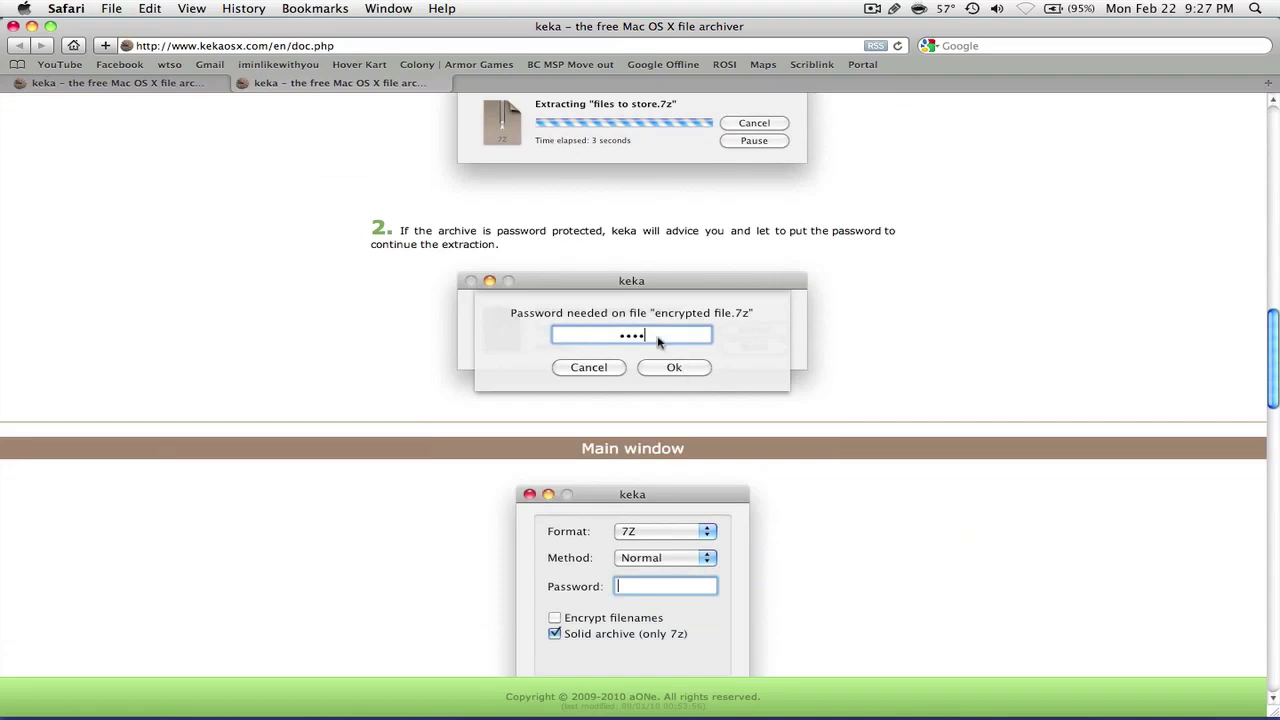
{"action": "scroll", "coordinate": [410, 463], "scroll_direction": "down", "scroll_amount": 3}
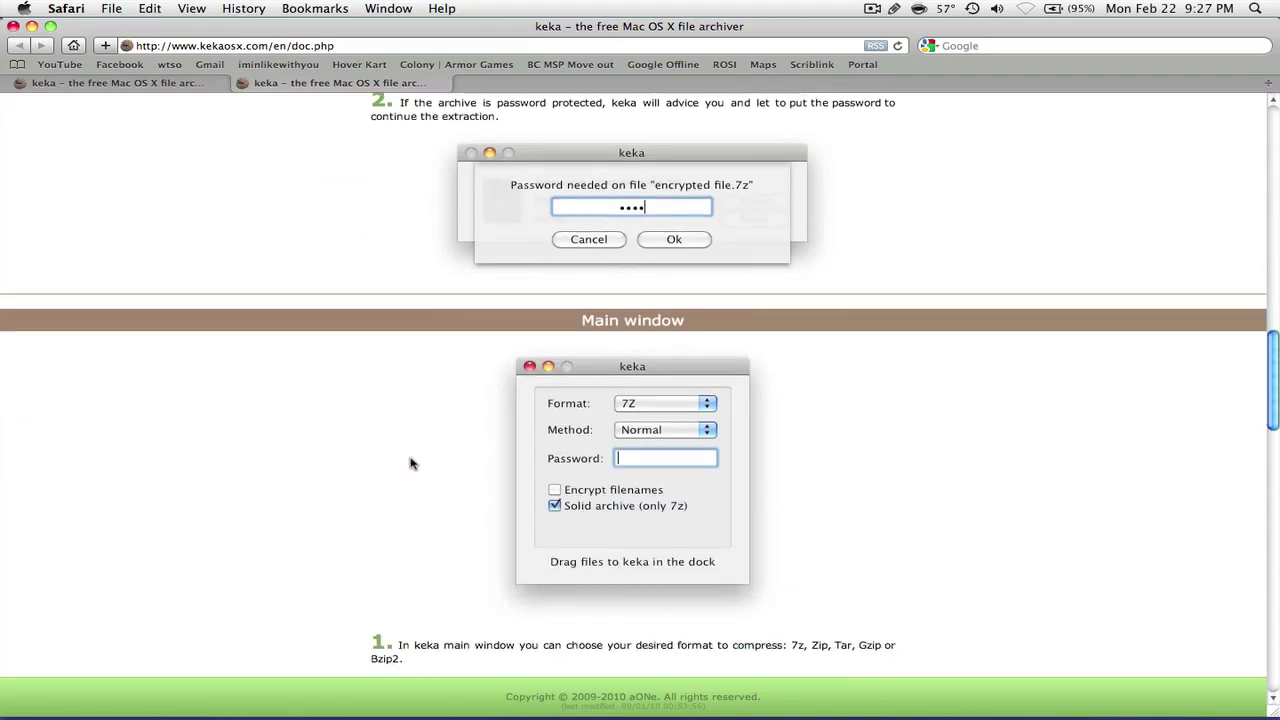
{"action": "scroll", "coordinate": [410, 463], "scroll_direction": "down", "scroll_amount": 1}
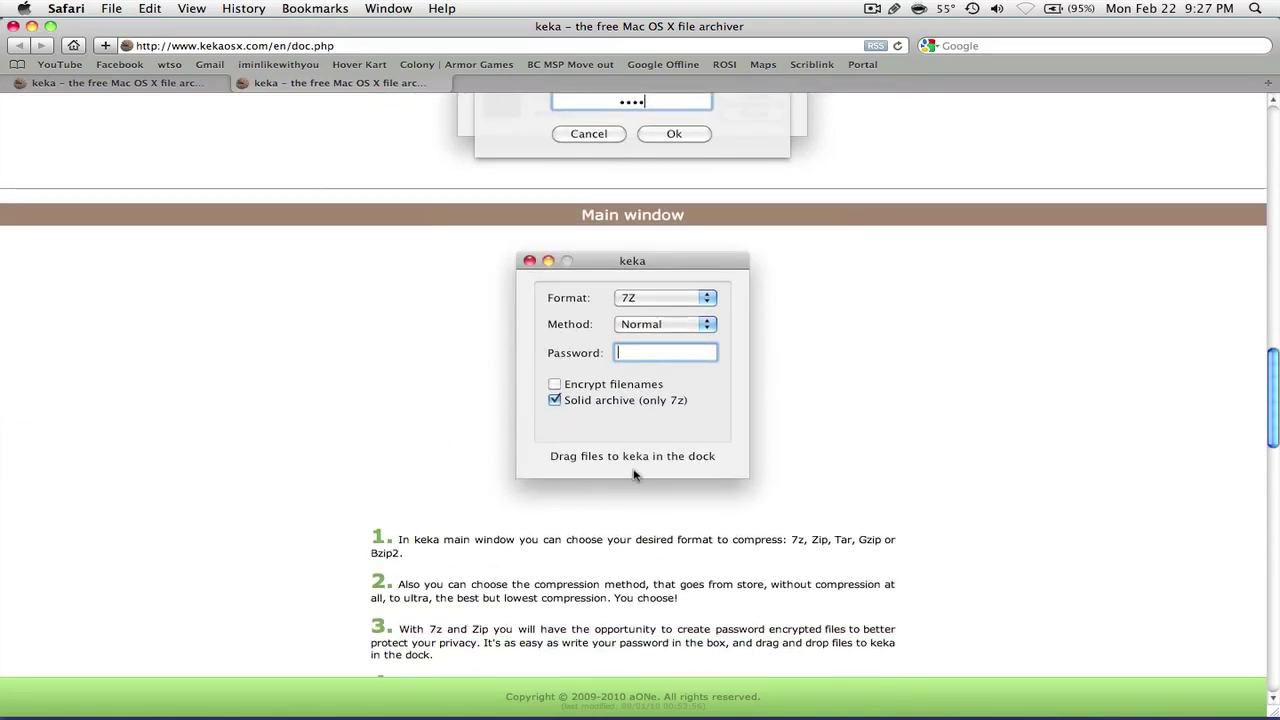
{"action": "scroll", "coordinate": [380, 456], "scroll_direction": "down", "scroll_amount": 4}
{"action": "scroll", "coordinate": [380, 456], "scroll_direction": "down", "scroll_amount": 9}
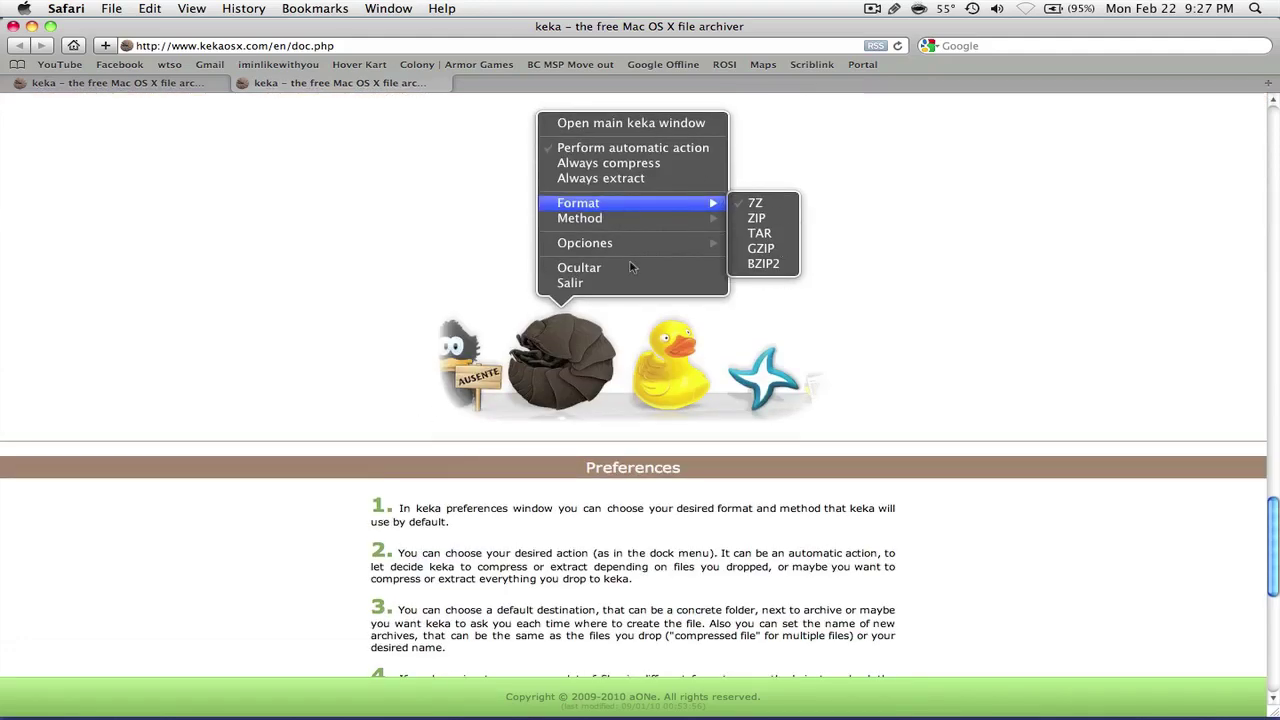
{"action": "scroll", "coordinate": [327, 443], "scroll_direction": "down", "scroll_amount": 9}
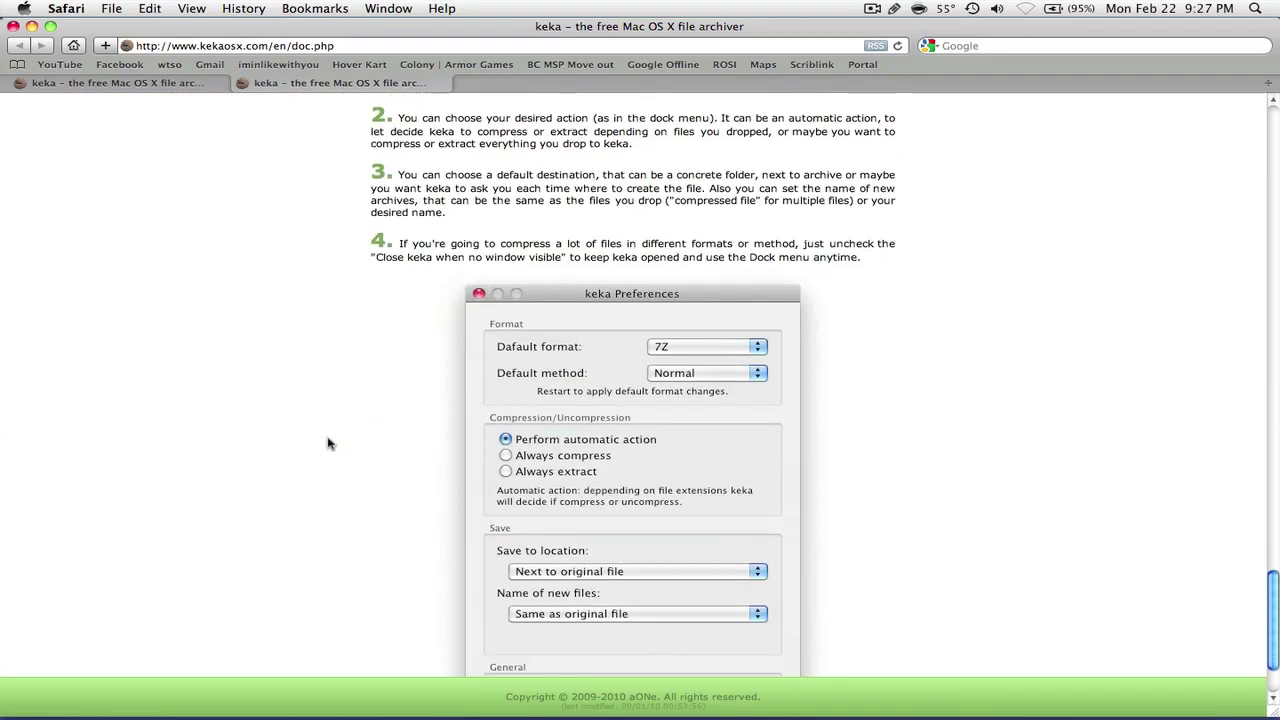
{"action": "scroll", "coordinate": [327, 443], "scroll_direction": "up", "scroll_amount": 4}
{"action": "scroll", "coordinate": [327, 443], "scroll_direction": "down", "scroll_amount": 2}
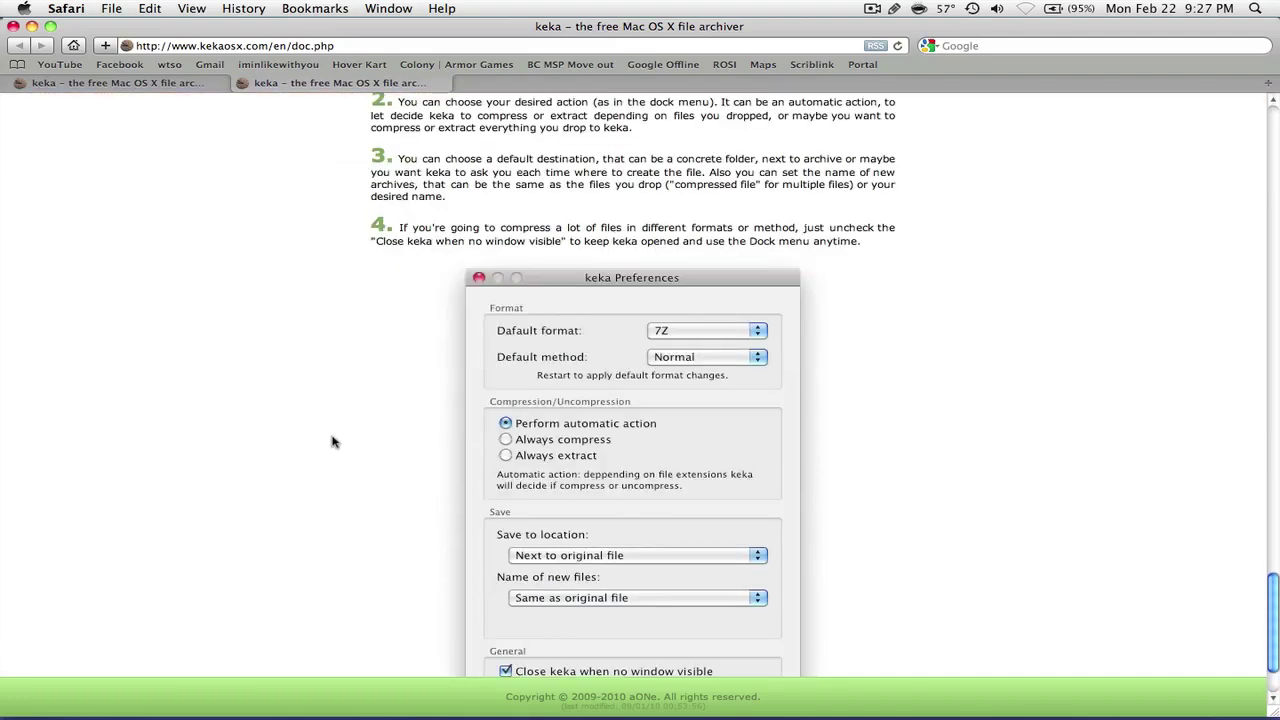
{"action": "scroll", "coordinate": [722, 457], "scroll_direction": "down", "scroll_amount": 2}
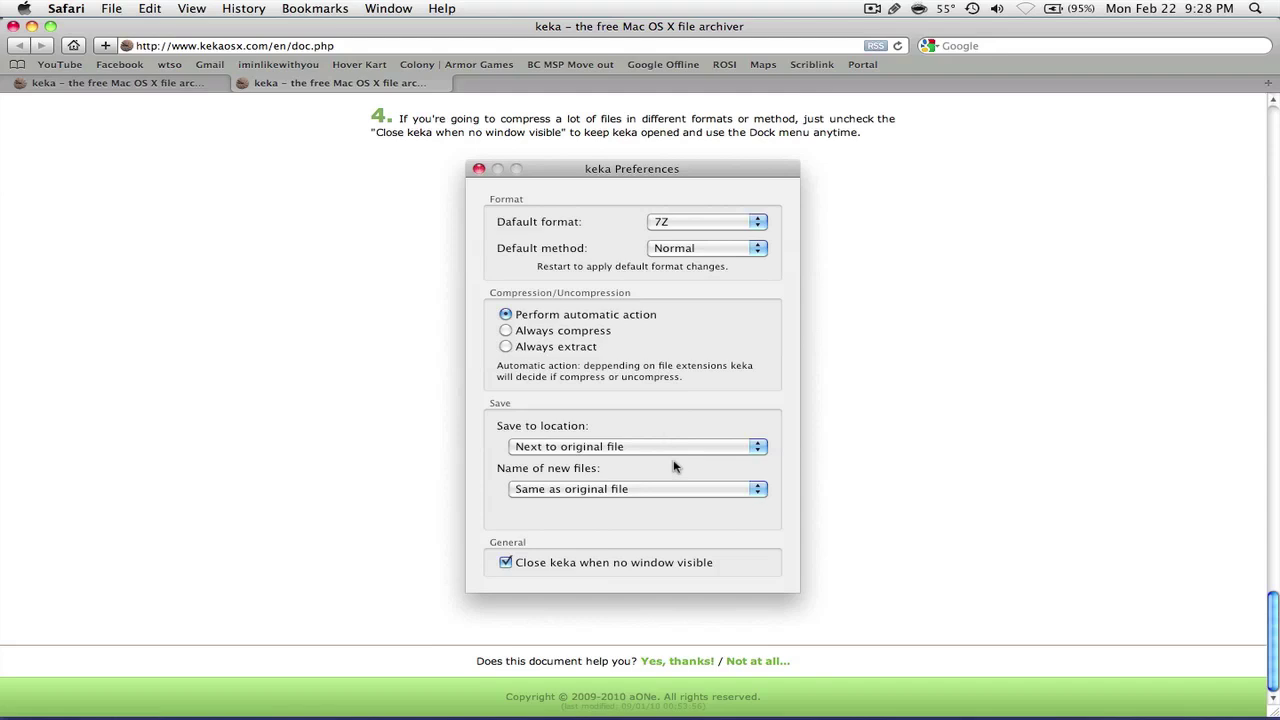
{"action": "scroll", "coordinate": [674, 466], "scroll_direction": "up", "scroll_amount": 20}
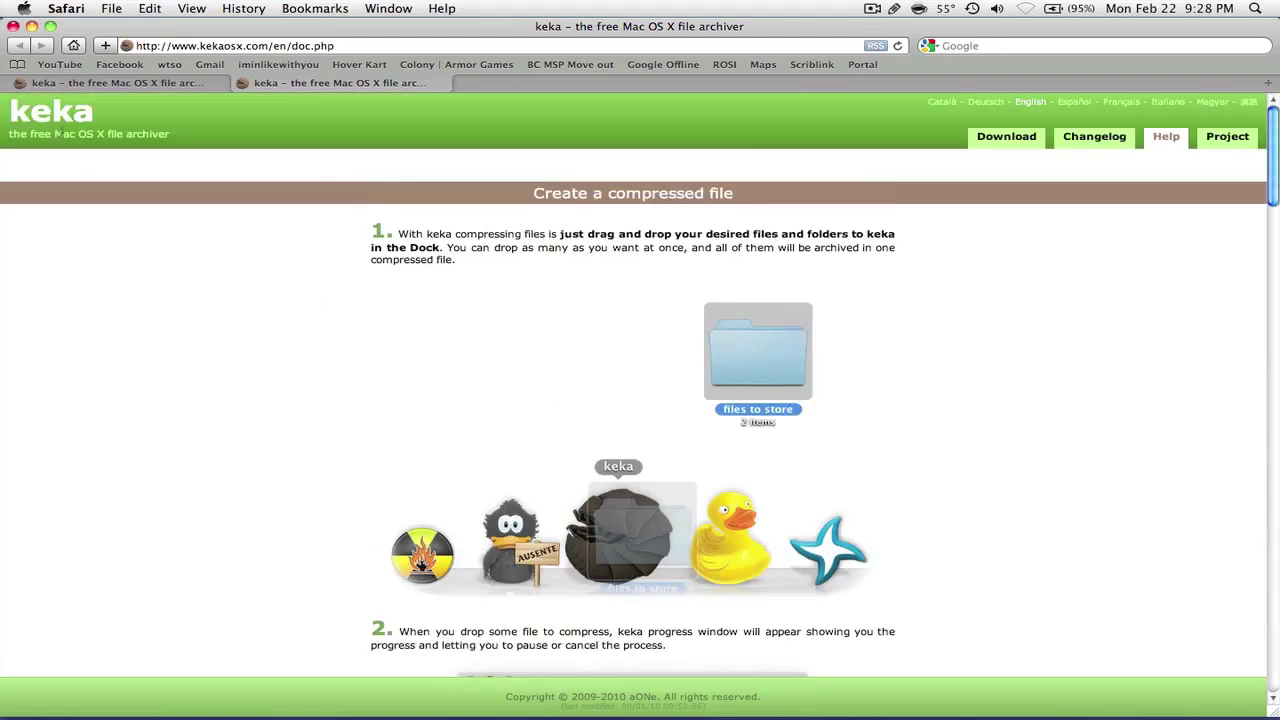
{"action": "left_click", "coordinate": [244, 84]}
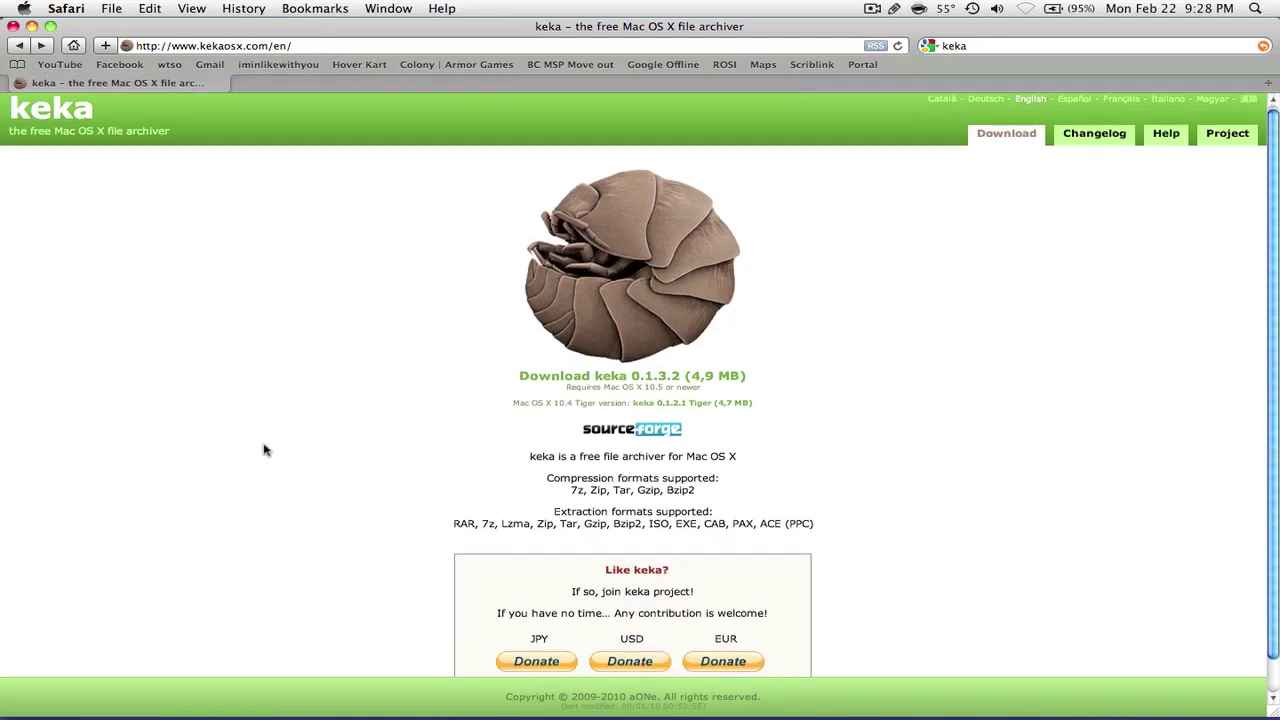